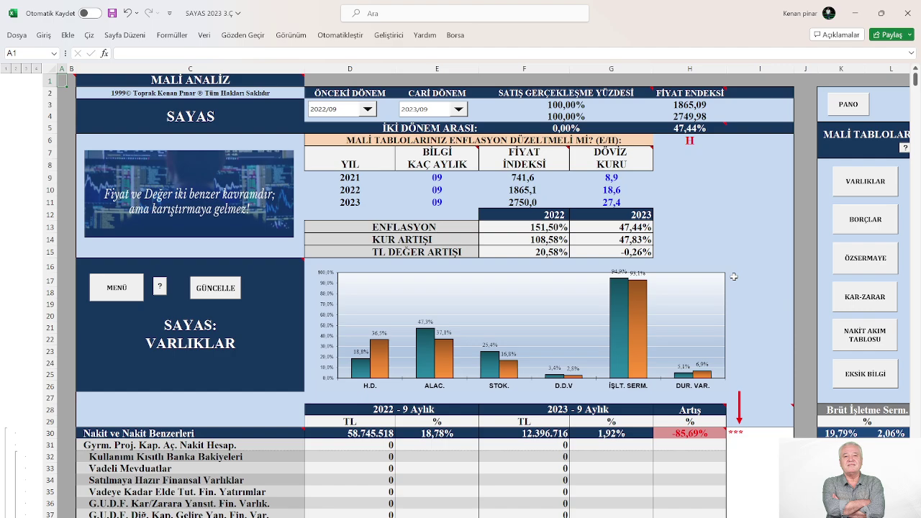
Open the HSD 1 share value analysis from the main menu and review its expectations, data, estimates and sensitivity table.
{"action": "left_click", "coordinate": [116, 287]}
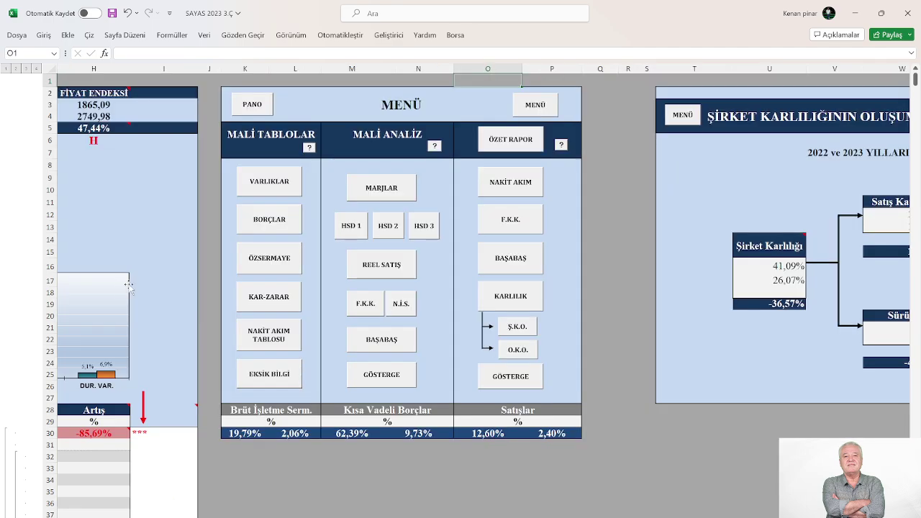
{"action": "left_click", "coordinate": [357, 237]}
{"action": "scroll", "coordinate": [410, 302], "scroll_direction": "down", "scroll_amount": 6}
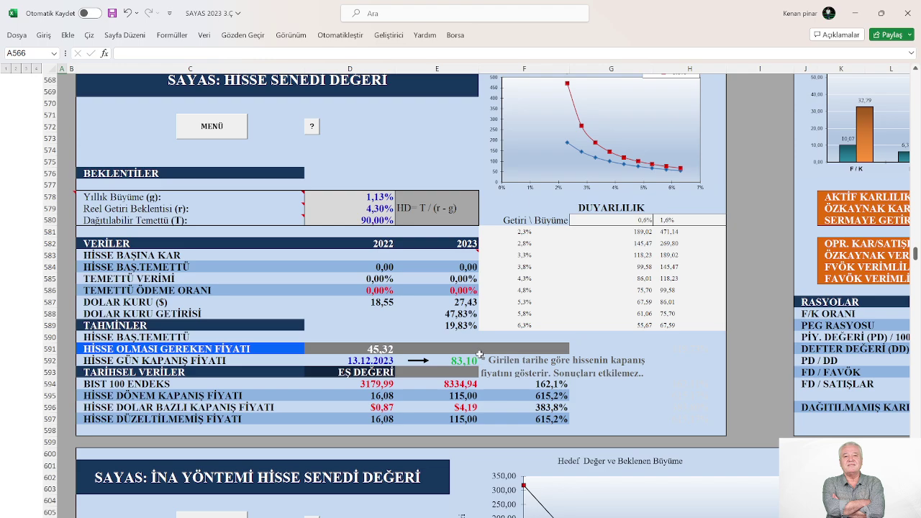
{"action": "scroll", "coordinate": [479, 353], "scroll_direction": "up", "scroll_amount": 2}
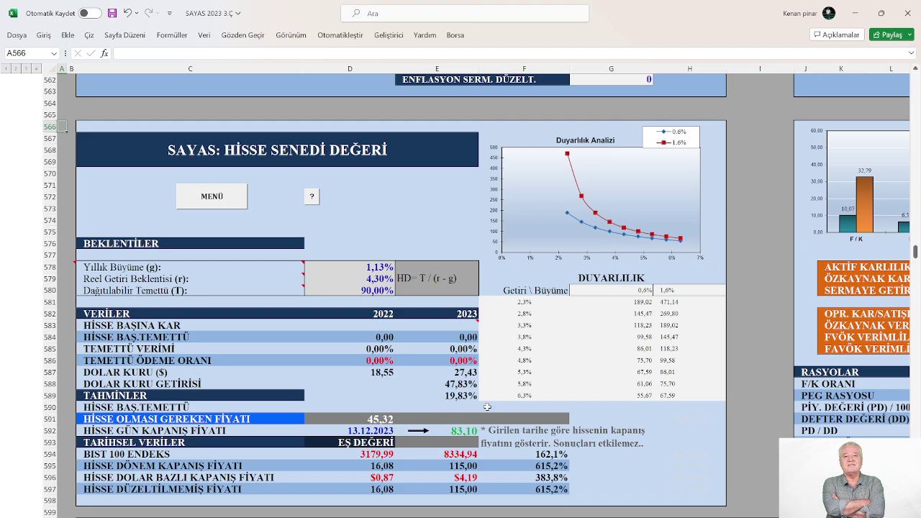
{"action": "scroll", "coordinate": [485, 408], "scroll_direction": "up", "scroll_amount": 1}
{"action": "scroll", "coordinate": [486, 408], "scroll_direction": "up", "scroll_amount": 1}
{"action": "scroll", "coordinate": [486, 408], "scroll_direction": "up", "scroll_amount": 1}
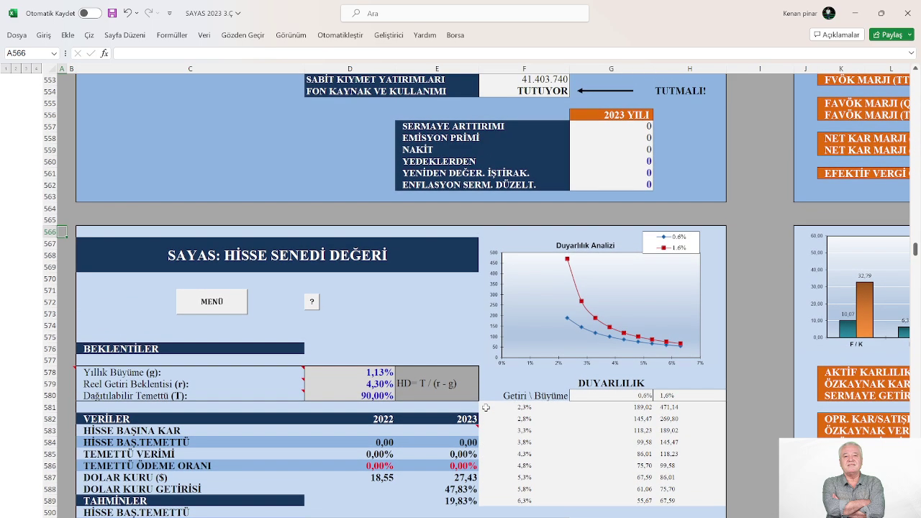
{"action": "scroll", "coordinate": [485, 408], "scroll_direction": "down", "scroll_amount": 2}
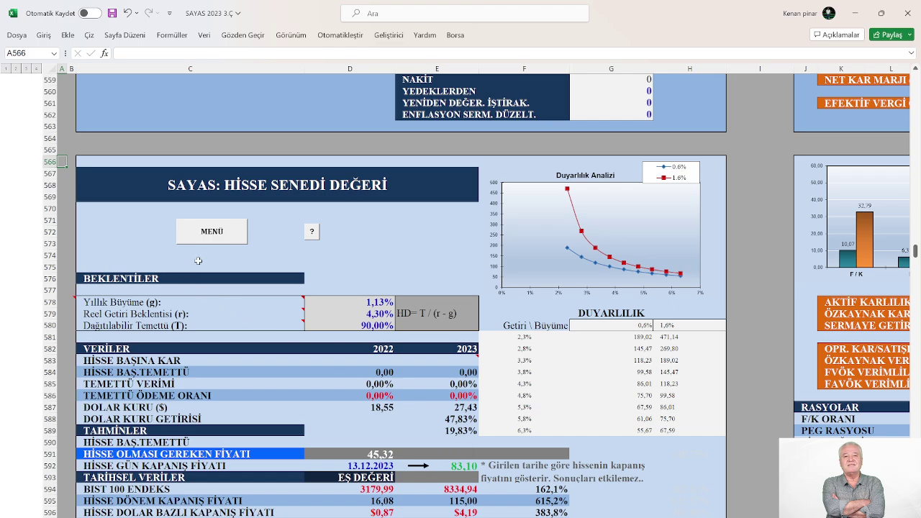
Return to the main menu and open the REEL SATIŞ analysis to review the real sales and export figures.
{"action": "left_click", "coordinate": [213, 236]}
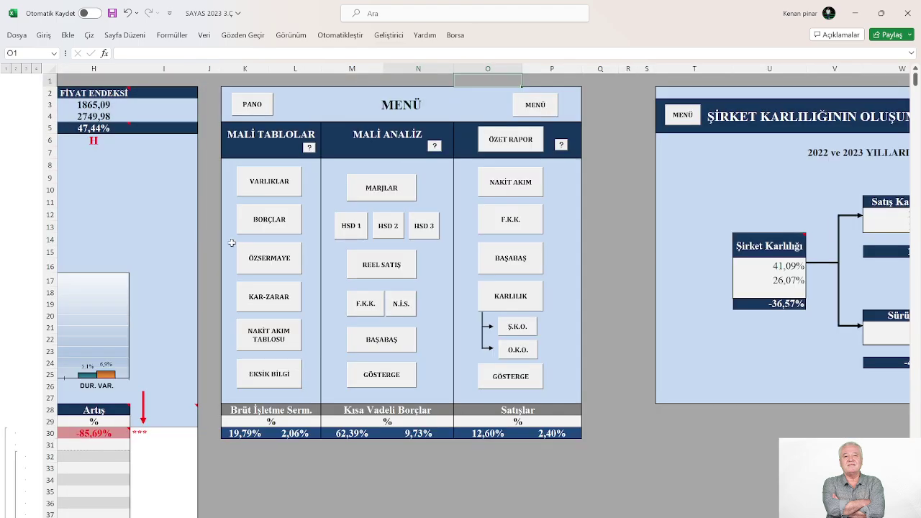
{"action": "left_click", "coordinate": [385, 268]}
{"action": "scroll", "coordinate": [557, 358], "scroll_direction": "down", "scroll_amount": 3}
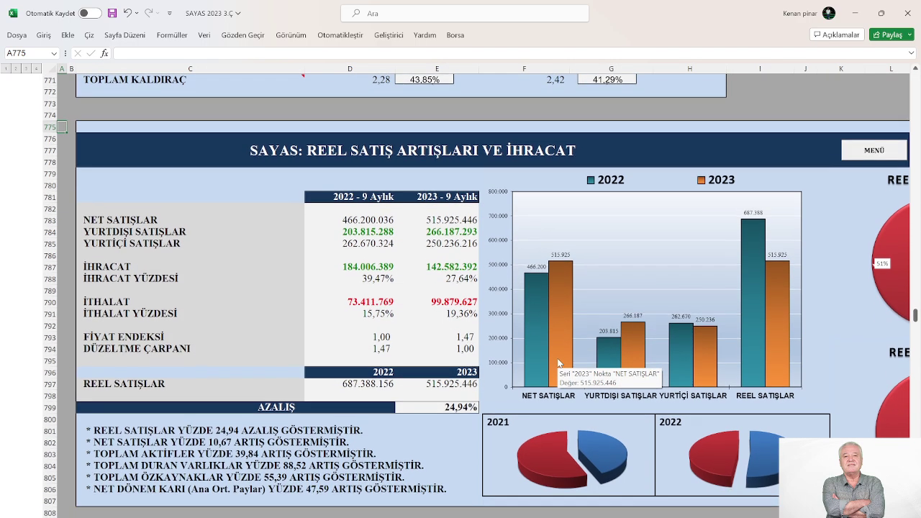
{"action": "scroll", "coordinate": [552, 400], "scroll_direction": "down", "scroll_amount": 1}
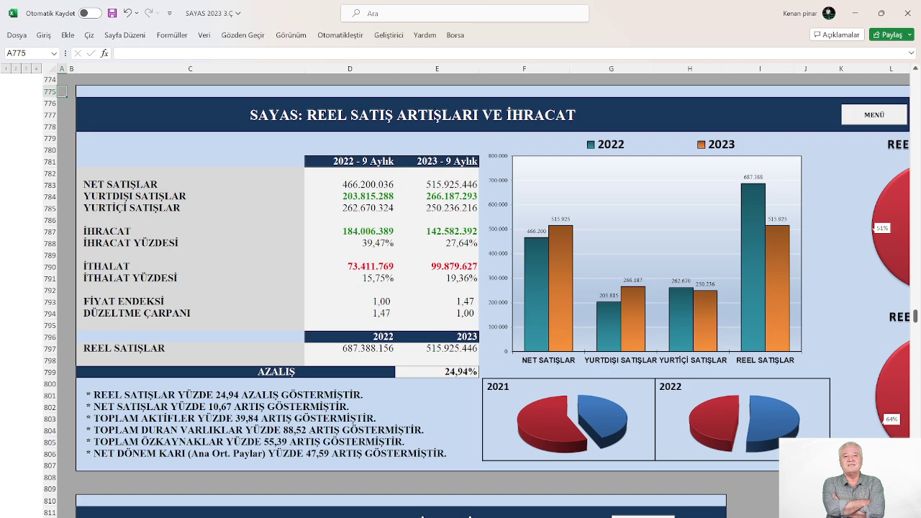
Examine the REEL İHRACAT and REEL İTHALAT pie charts, then go back to the sales and export table.
{"action": "scroll", "coordinate": [702, 429], "scroll_direction": "right", "scroll_amount": 5}
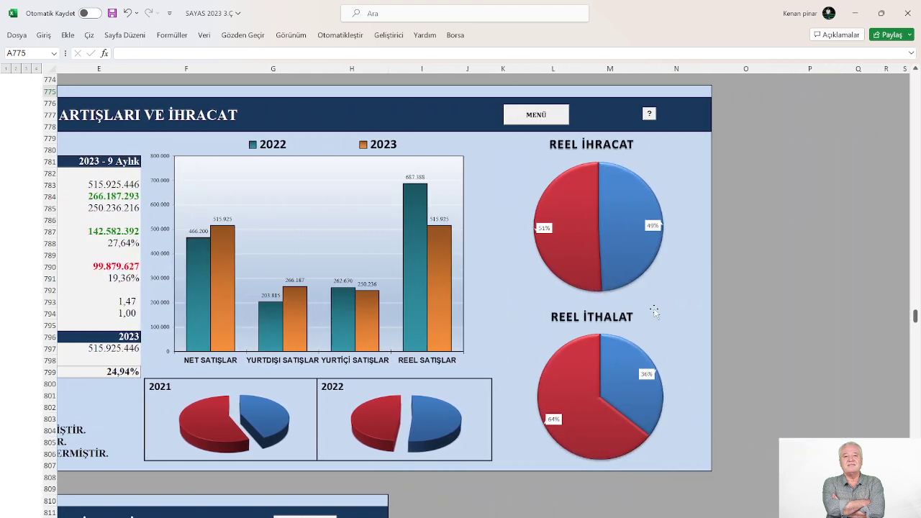
{"action": "mouse_move", "coordinate": [619, 250]}
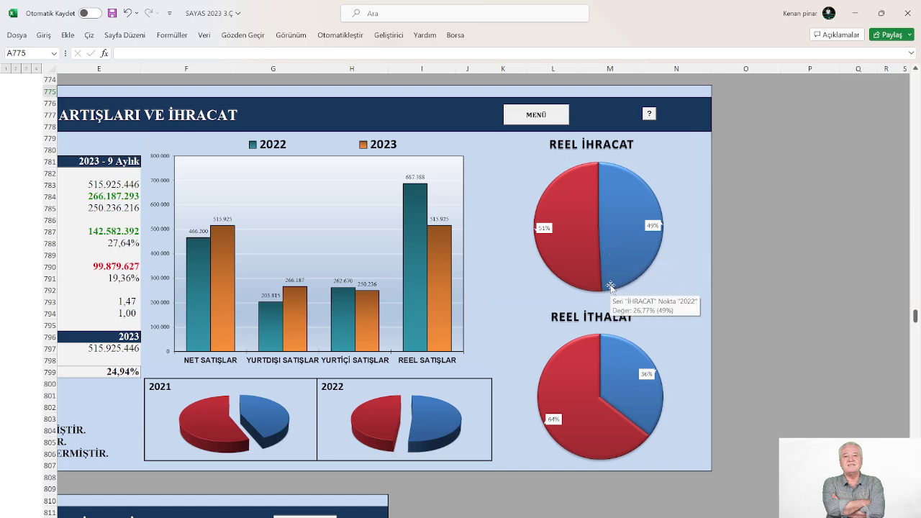
{"action": "mouse_move", "coordinate": [651, 432]}
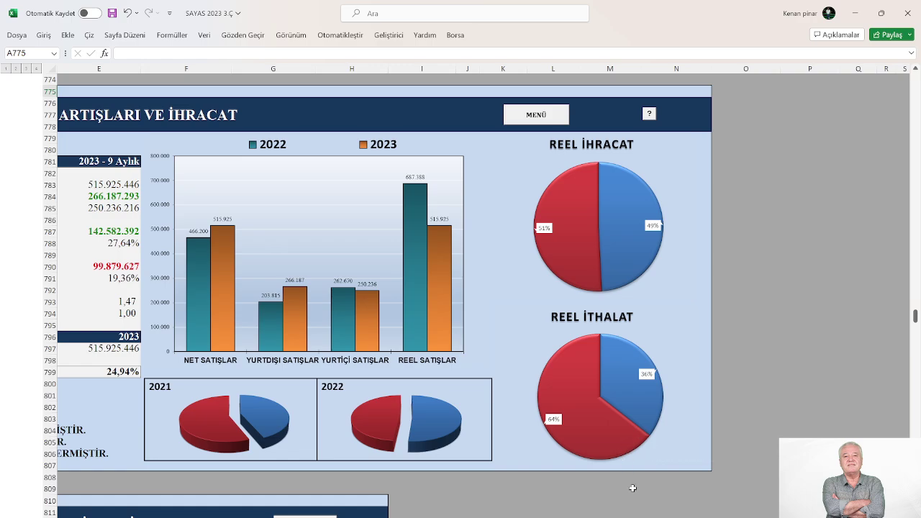
{"action": "scroll", "coordinate": [618, 488], "scroll_direction": "down", "scroll_amount": 1}
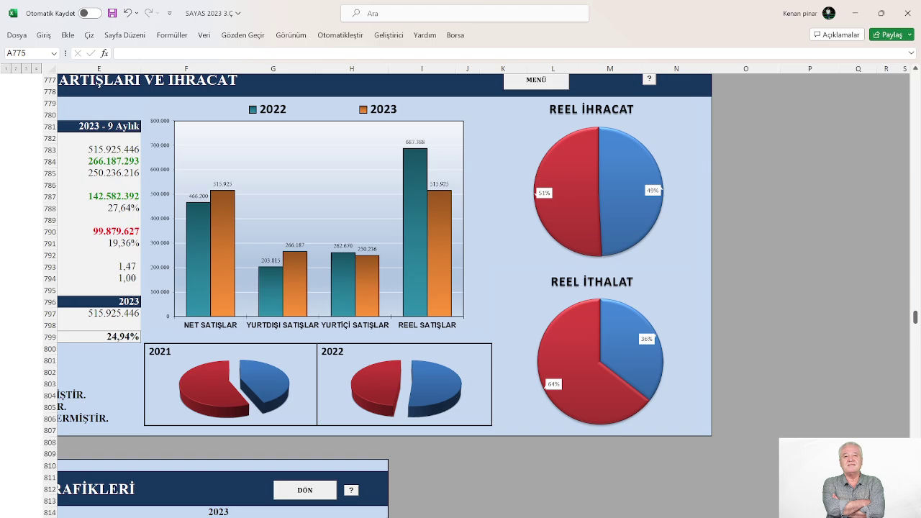
{"action": "scroll", "coordinate": [724, 175], "scroll_direction": "left", "scroll_amount": 5}
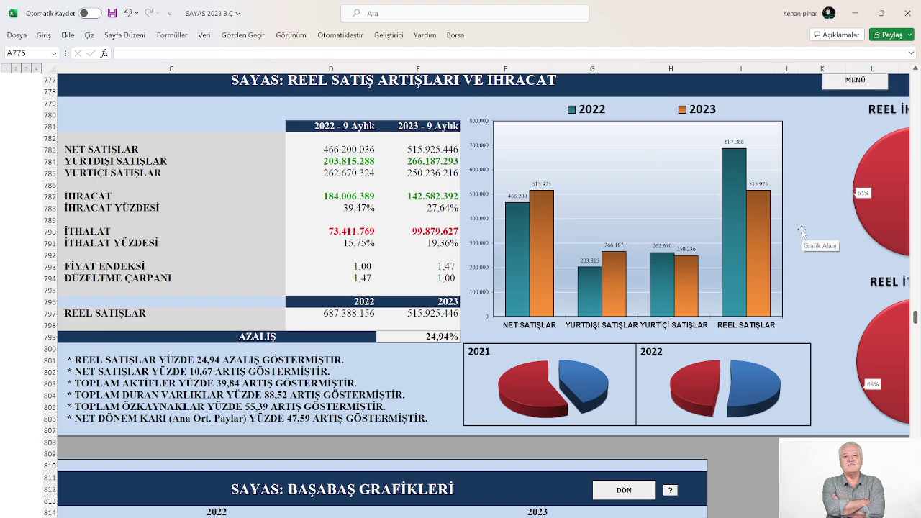
{"action": "scroll", "coordinate": [802, 230], "scroll_direction": "up", "scroll_amount": 2}
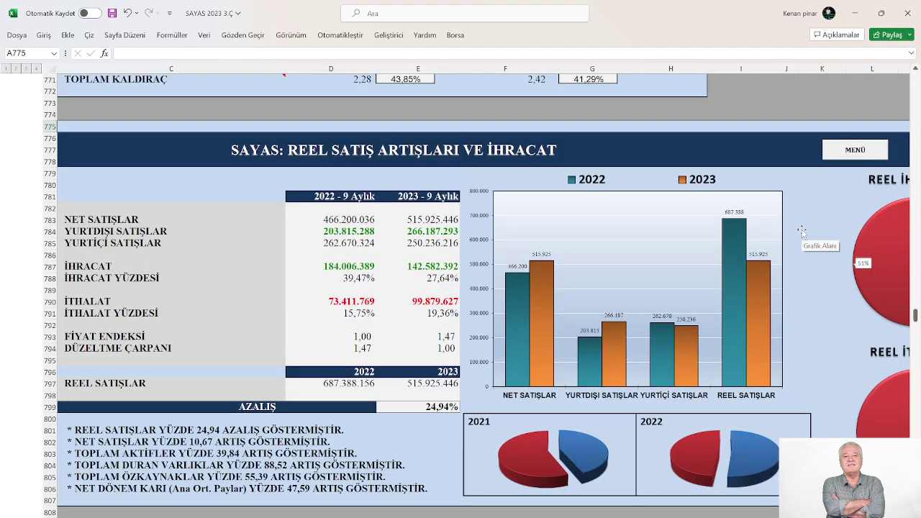
Return to the main menu, open the VARLIKLAR table and check the period and inflation-adjustment settings above it.
{"action": "left_click", "coordinate": [854, 151]}
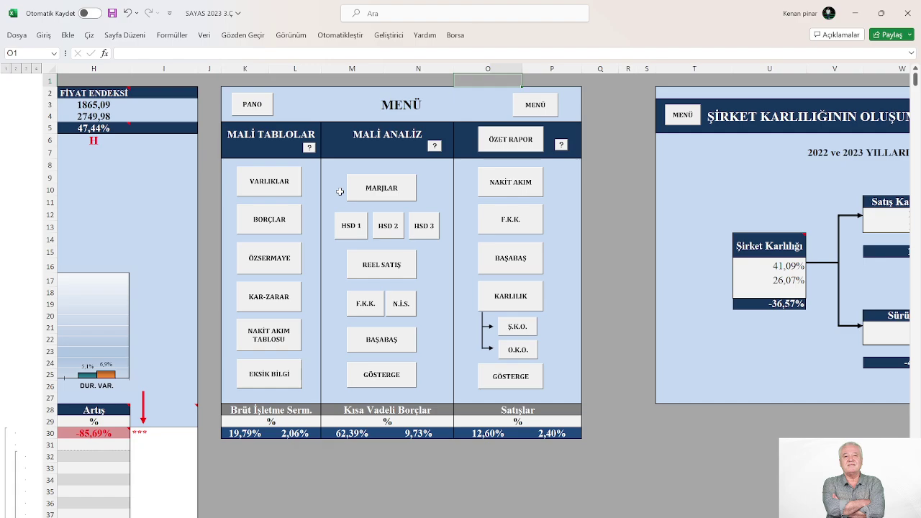
{"action": "left_click", "coordinate": [251, 188]}
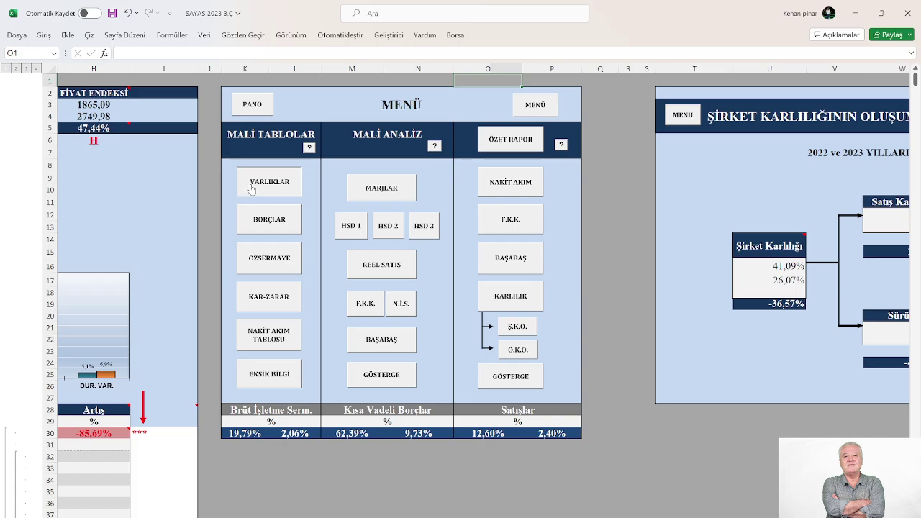
{"action": "scroll", "coordinate": [561, 259], "scroll_direction": "up", "scroll_amount": 1}
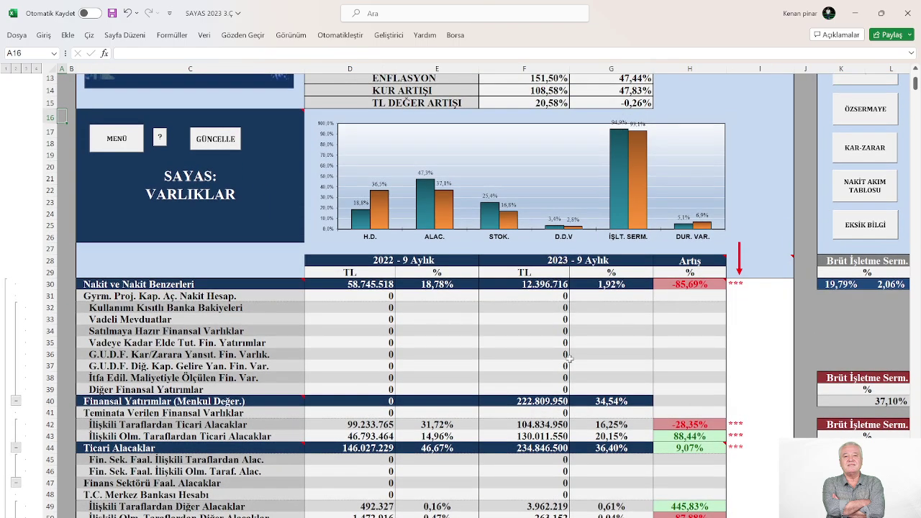
{"action": "scroll", "coordinate": [568, 357], "scroll_direction": "up", "scroll_amount": 4}
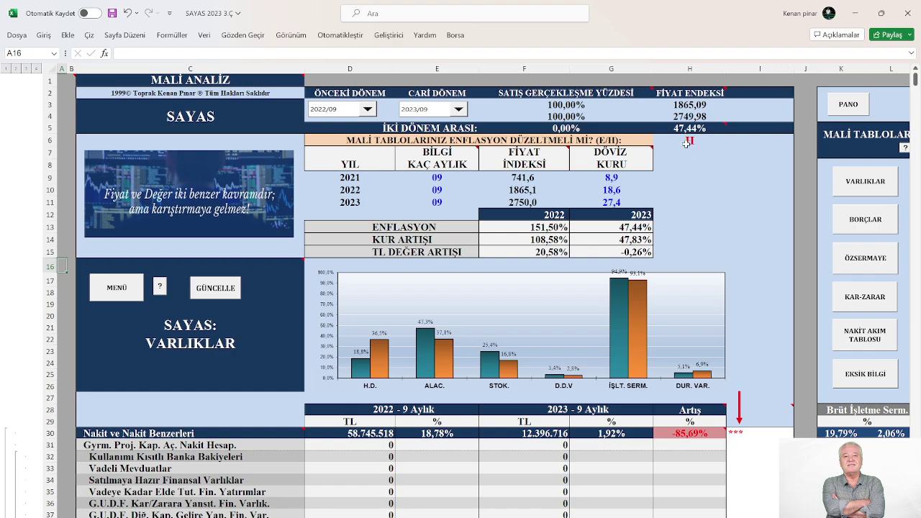
Read through the asset items from cash and current asset totals down to the fixed asset and total asset rows.
{"action": "scroll", "coordinate": [692, 180], "scroll_direction": "down", "scroll_amount": 5}
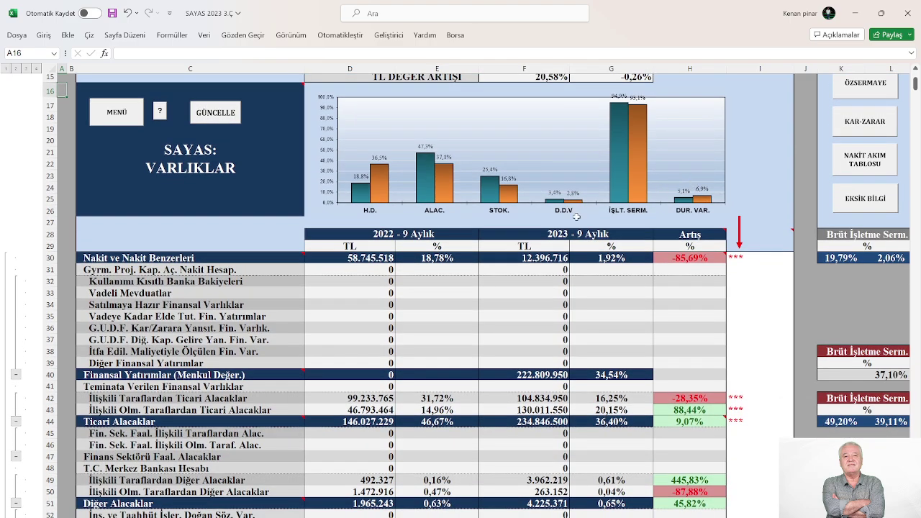
{"action": "scroll", "coordinate": [576, 216], "scroll_direction": "down", "scroll_amount": 2}
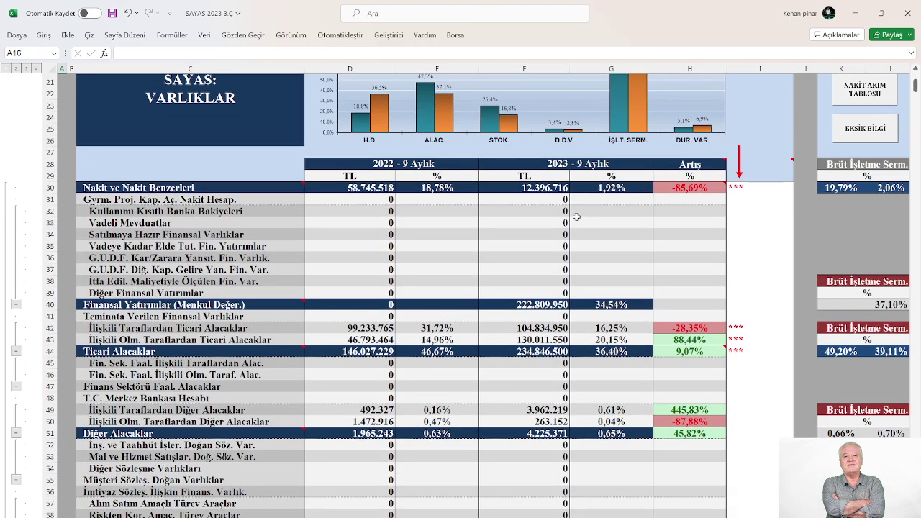
{"action": "scroll", "coordinate": [576, 216], "scroll_direction": "down", "scroll_amount": 12}
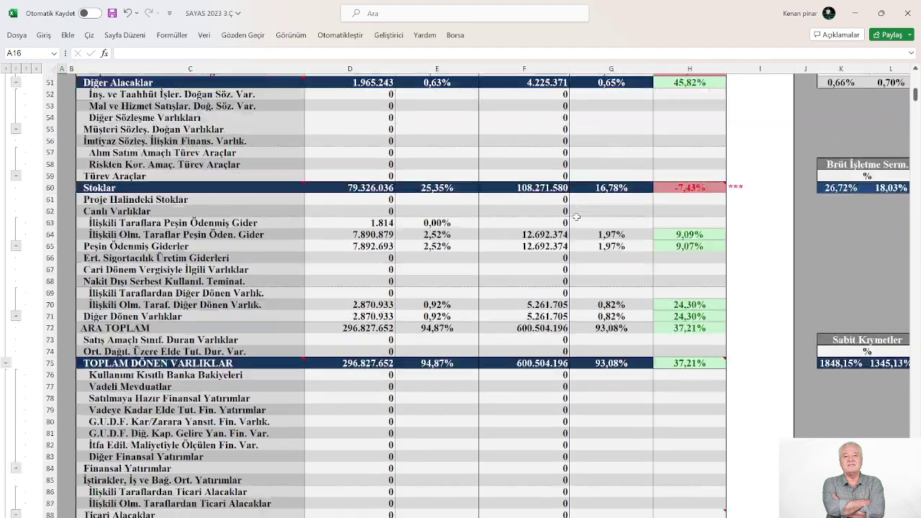
{"action": "scroll", "coordinate": [330, 288], "scroll_direction": "down", "scroll_amount": 1}
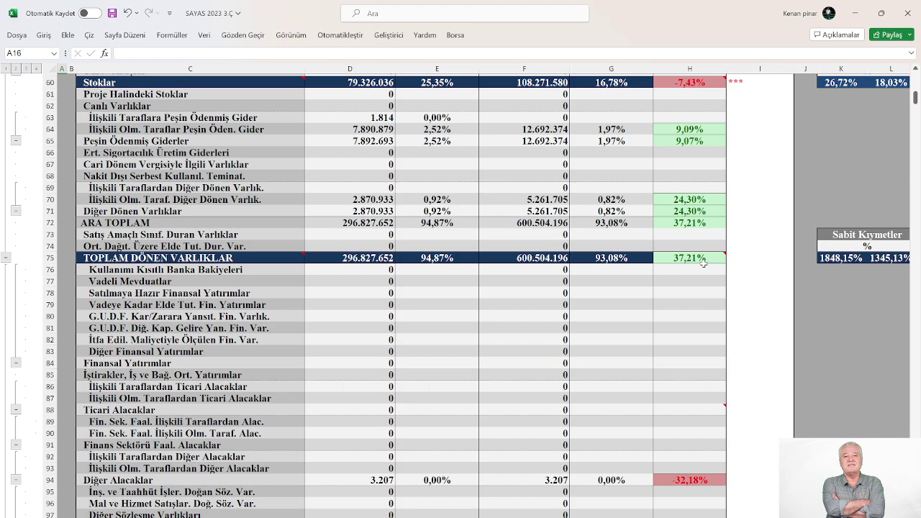
{"action": "scroll", "coordinate": [702, 263], "scroll_direction": "down", "scroll_amount": 18}
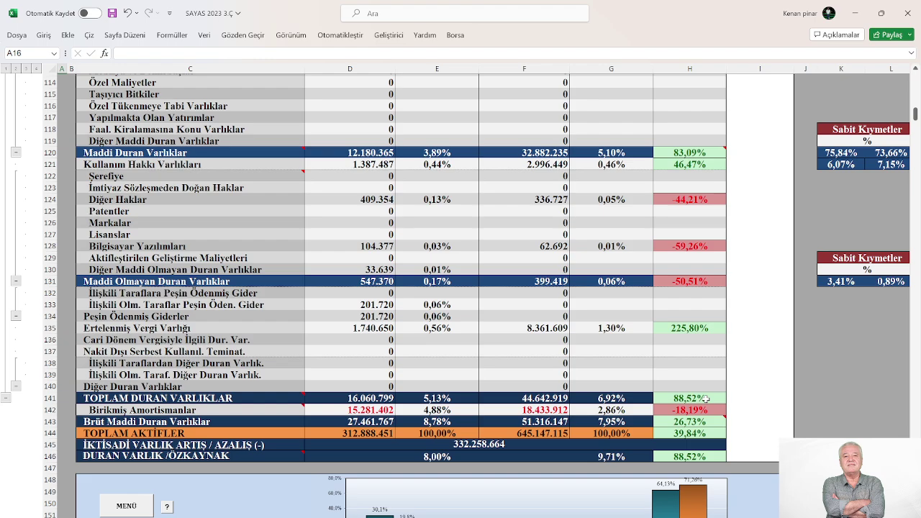
Examine the Maddi Duran Varlıklar row, then the fixed asset and total asset rows below it.
{"action": "scroll", "coordinate": [705, 398], "scroll_direction": "up", "scroll_amount": 1}
{"action": "scroll", "coordinate": [705, 398], "scroll_direction": "up", "scroll_amount": 2}
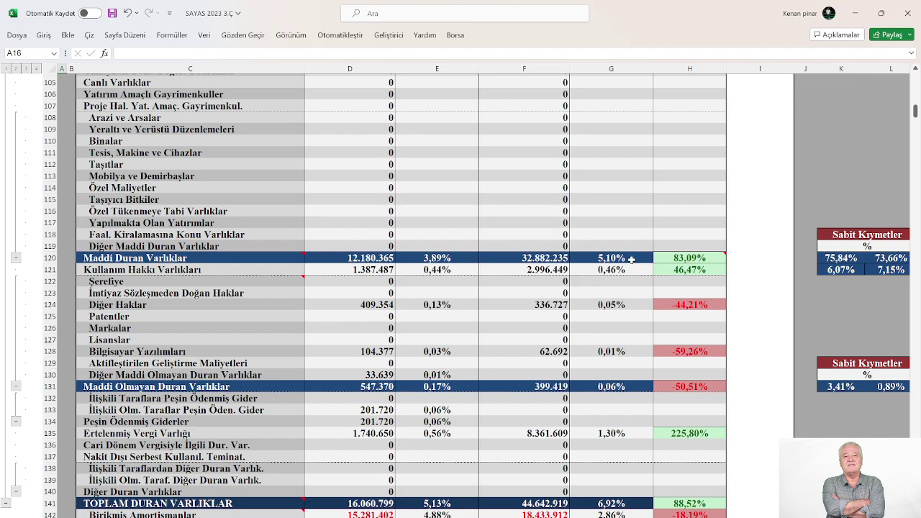
{"action": "mouse_move", "coordinate": [661, 257]}
{"action": "scroll", "coordinate": [546, 340], "scroll_direction": "down", "scroll_amount": 4}
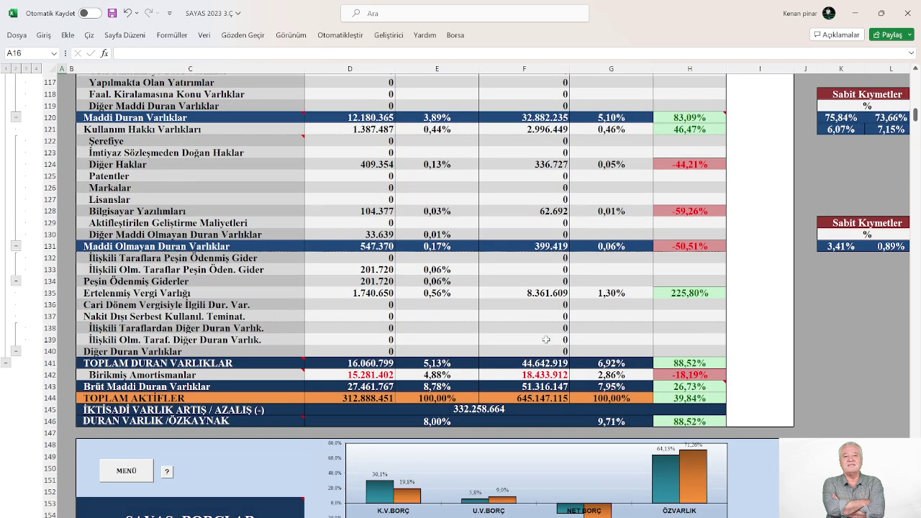
Go back to the start of the assets table and examine the H.D. chart columns and the Nakit ve Nakit Benzerleri change.
{"action": "scroll", "coordinate": [546, 339], "scroll_direction": "up", "scroll_amount": 19}
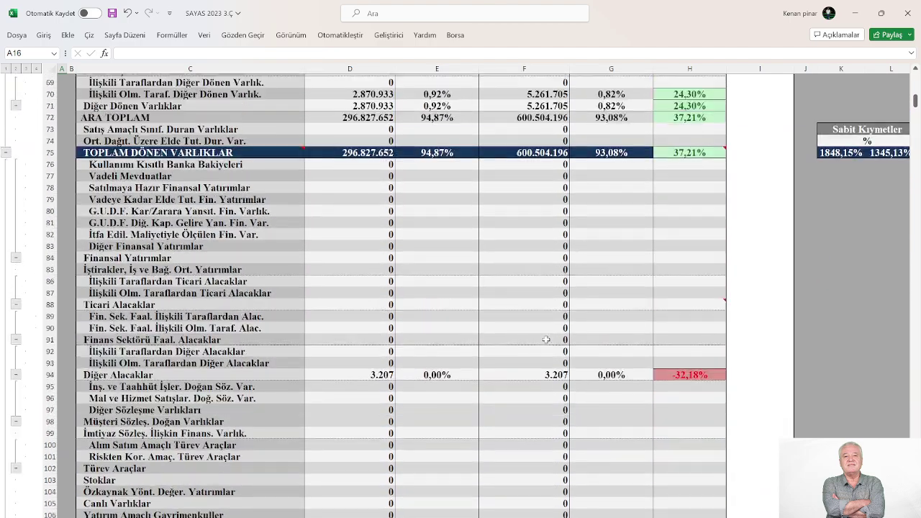
{"action": "scroll", "coordinate": [545, 339], "scroll_direction": "up", "scroll_amount": 12}
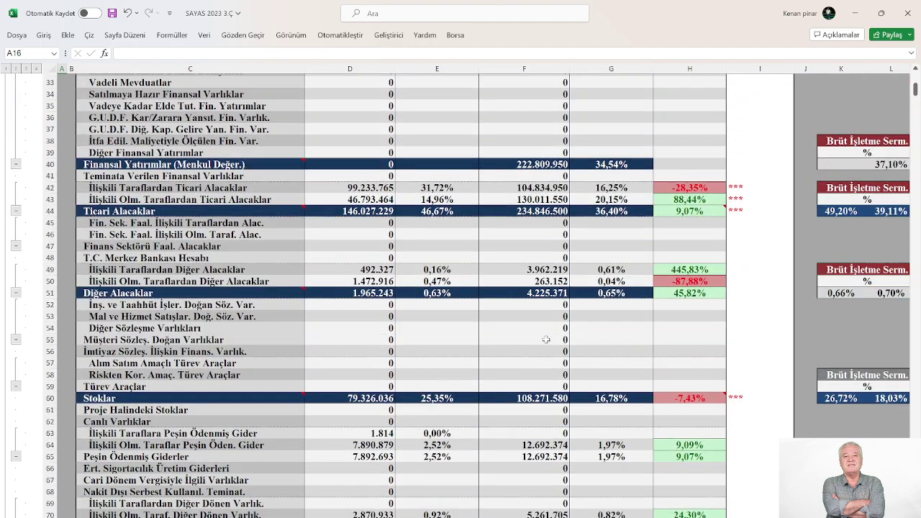
{"action": "scroll", "coordinate": [546, 339], "scroll_direction": "up", "scroll_amount": 2}
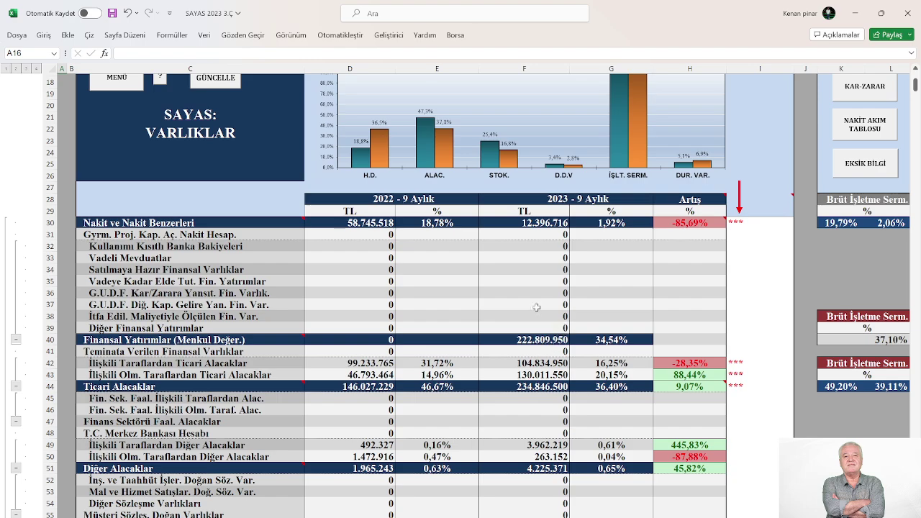
{"action": "mouse_move", "coordinate": [357, 158]}
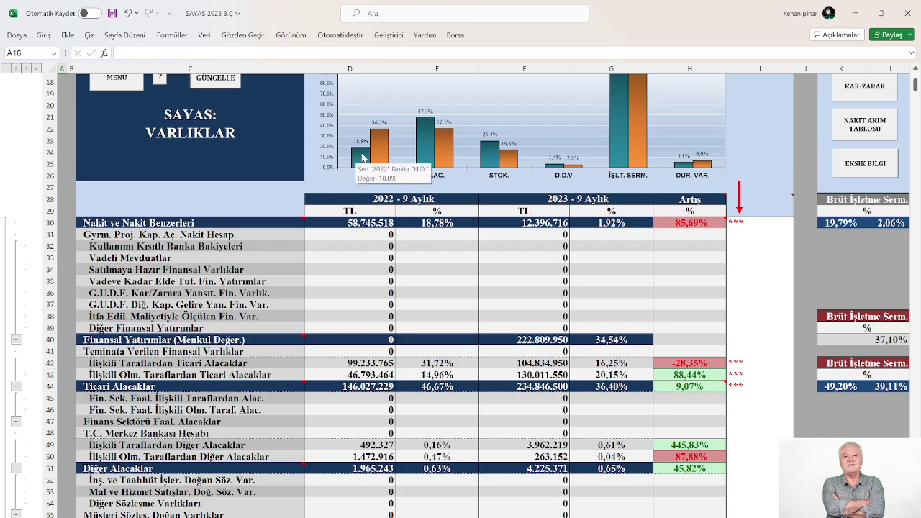
{"action": "mouse_move", "coordinate": [383, 142]}
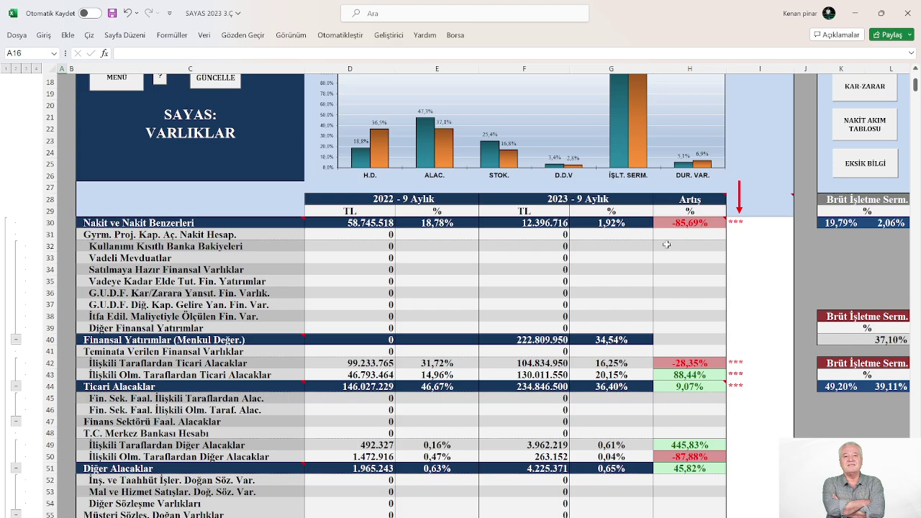
{"action": "mouse_move", "coordinate": [692, 226]}
Review the Finansal Yatırımlar, Ticari Alacaklar, Diğer Alacaklar and Stoklar rows for both periods.
{"action": "scroll", "coordinate": [281, 242], "scroll_direction": "down", "scroll_amount": 2}
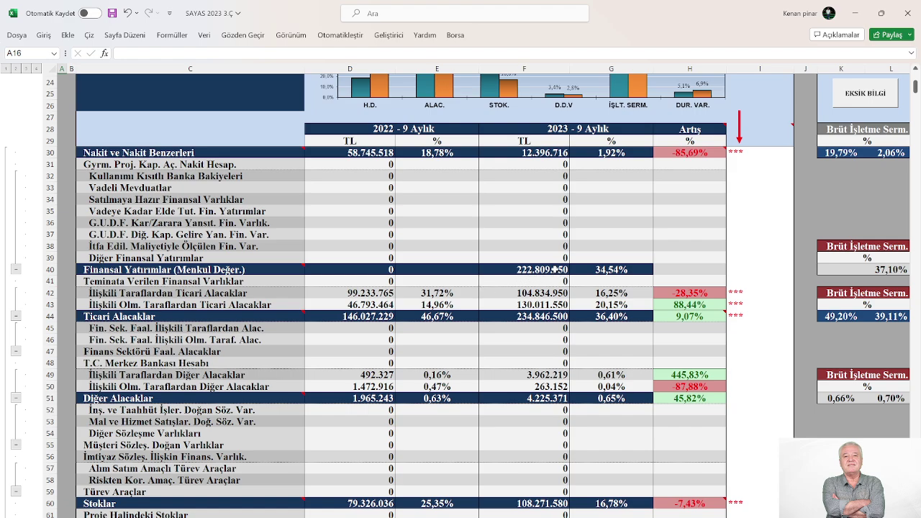
{"action": "scroll", "coordinate": [496, 281], "scroll_direction": "down", "scroll_amount": 3}
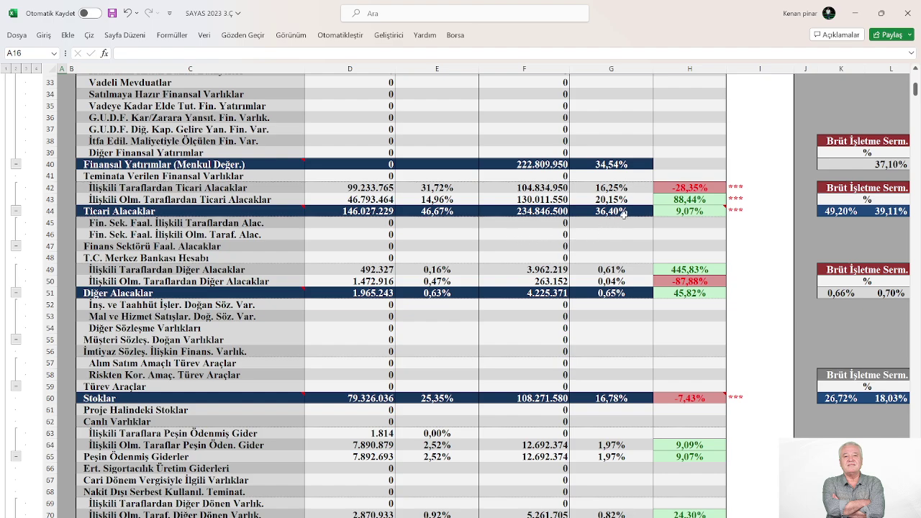
{"action": "scroll", "coordinate": [618, 213], "scroll_direction": "down", "scroll_amount": 1}
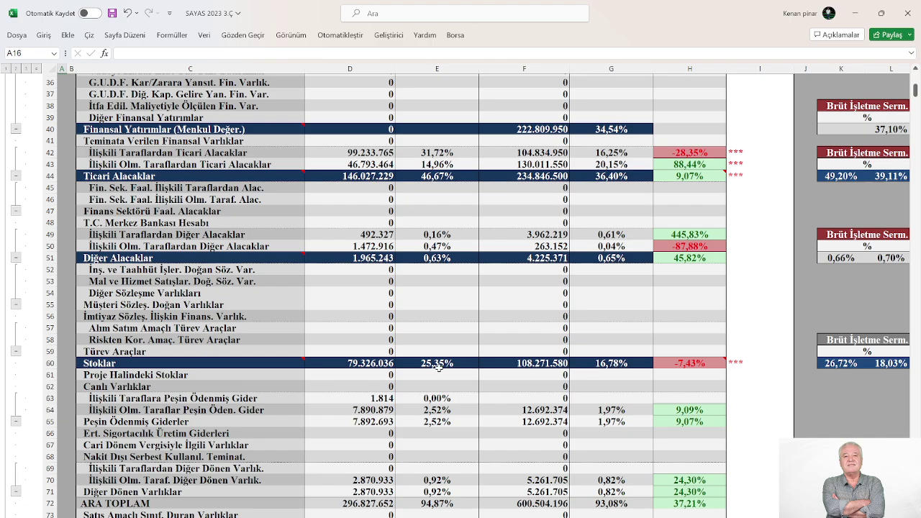
{"action": "scroll", "coordinate": [516, 376], "scroll_direction": "down", "scroll_amount": 2}
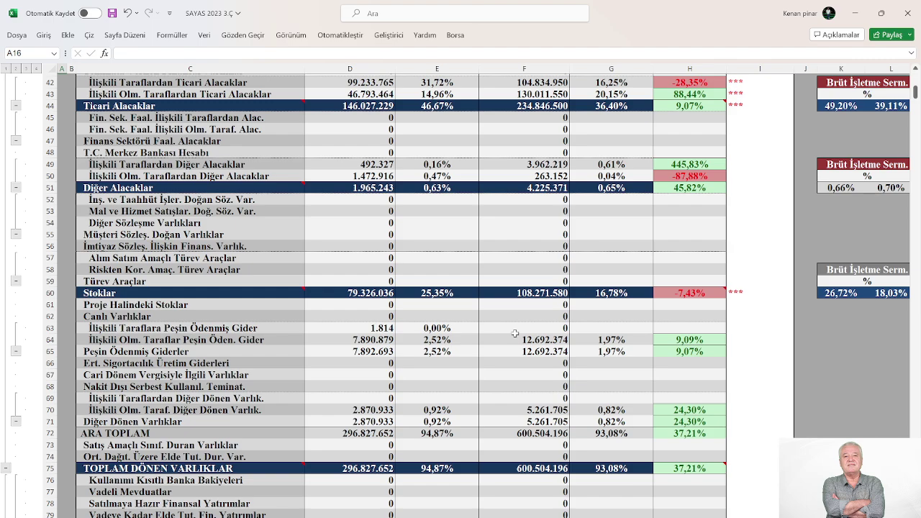
{"action": "scroll", "coordinate": [515, 333], "scroll_direction": "up", "scroll_amount": 3}
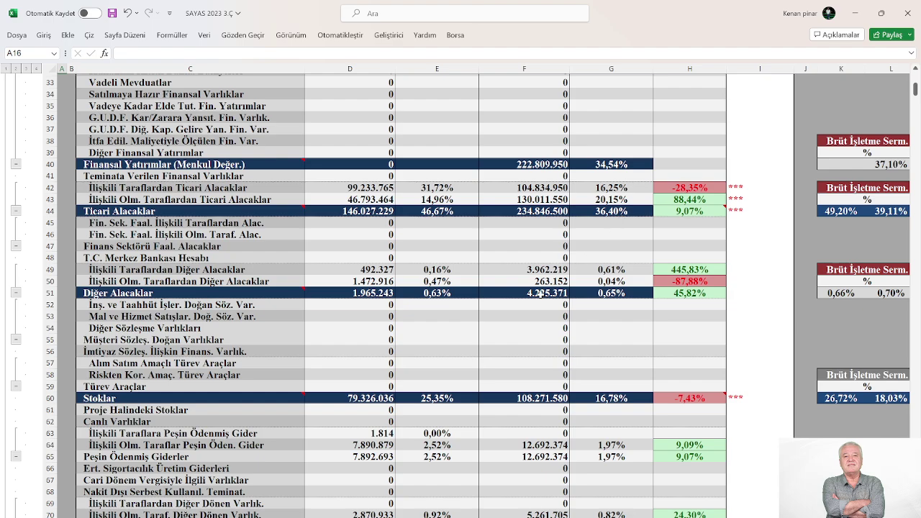
Read past Stoklar and the current asset totals to the Borçlar table and examine its Ticari Borçlar and Diğer Borçlar rows.
{"action": "scroll", "coordinate": [540, 295], "scroll_direction": "down", "scroll_amount": 2}
{"action": "scroll", "coordinate": [540, 294], "scroll_direction": "down", "scroll_amount": 1}
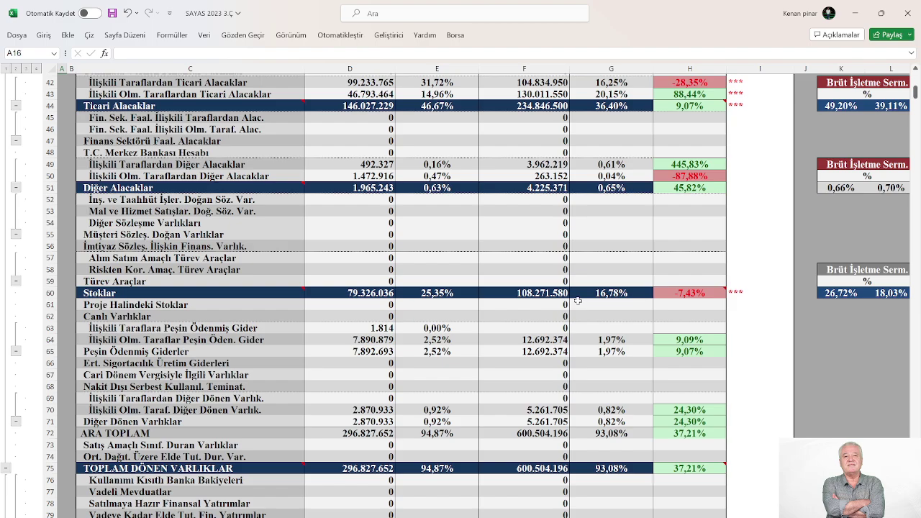
{"action": "scroll", "coordinate": [577, 300], "scroll_direction": "down", "scroll_amount": 18}
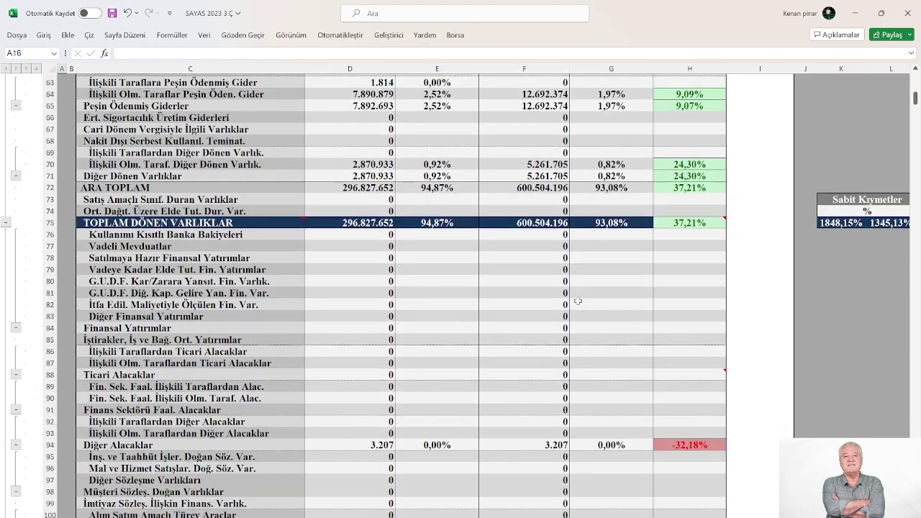
{"action": "scroll", "coordinate": [571, 335], "scroll_direction": "down", "scroll_amount": 18}
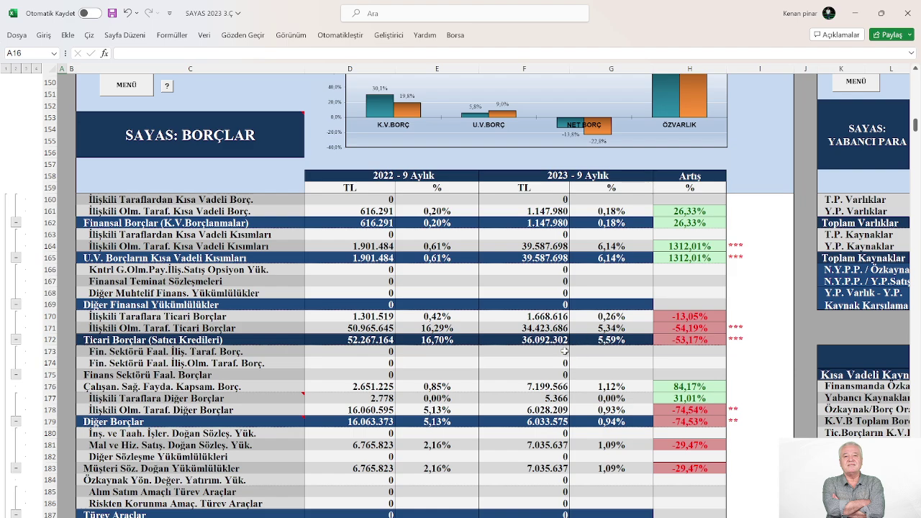
{"action": "scroll", "coordinate": [564, 351], "scroll_direction": "up", "scroll_amount": 1}
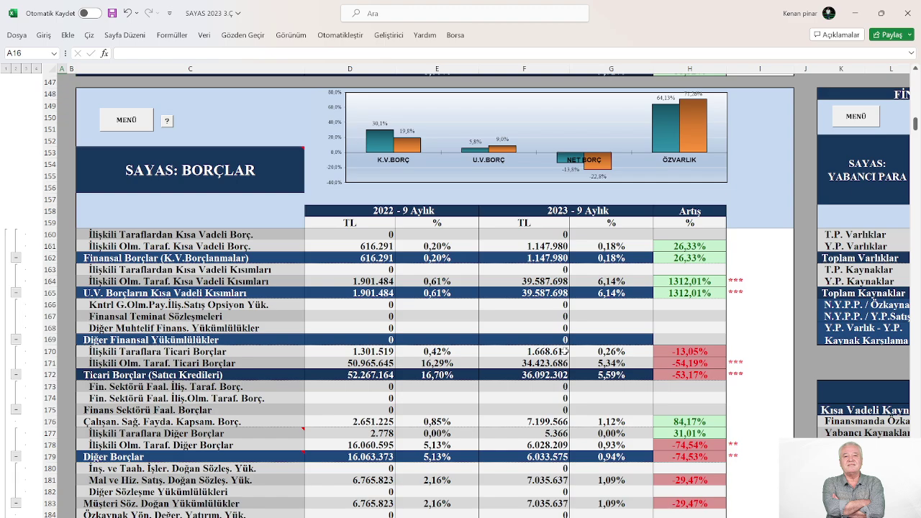
Return to the Varlıklar table and examine the Finansal Yatırımlar, Ticari Alacaklar and Stoklar rows again.
{"action": "scroll", "coordinate": [566, 351], "scroll_direction": "up", "scroll_amount": 13}
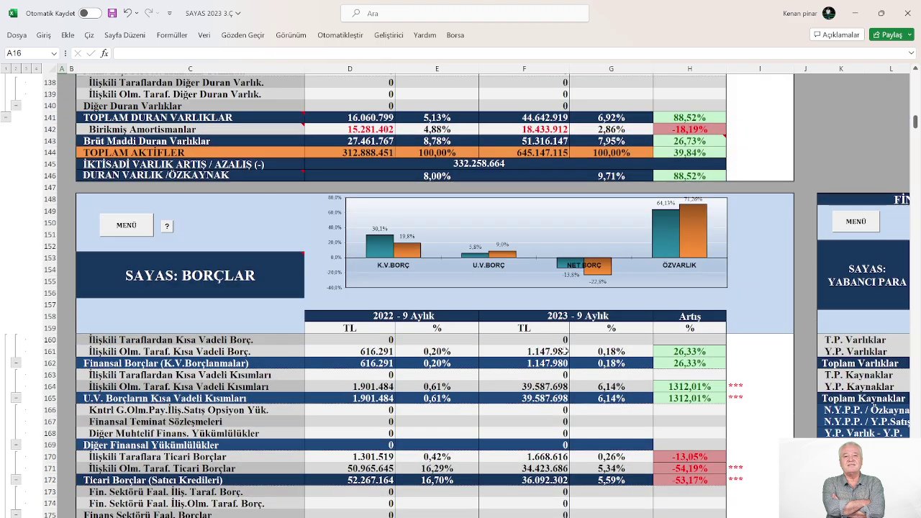
{"action": "scroll", "coordinate": [566, 351], "scroll_direction": "up", "scroll_amount": 11}
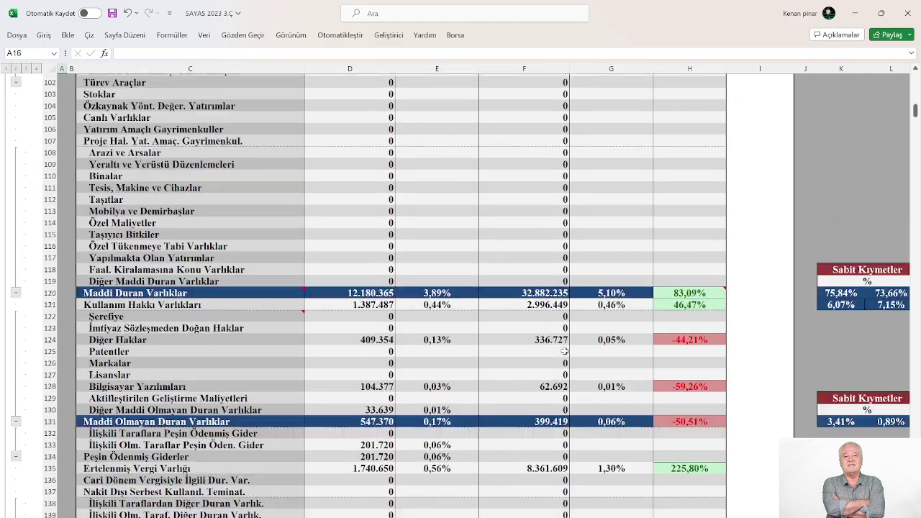
{"action": "scroll", "coordinate": [566, 351], "scroll_direction": "up", "scroll_amount": 9}
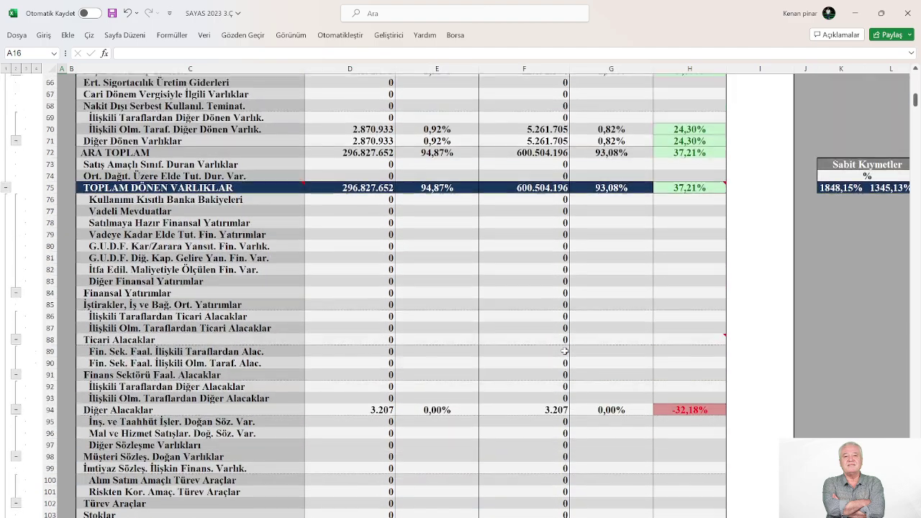
{"action": "scroll", "coordinate": [566, 351], "scroll_direction": "up", "scroll_amount": 5}
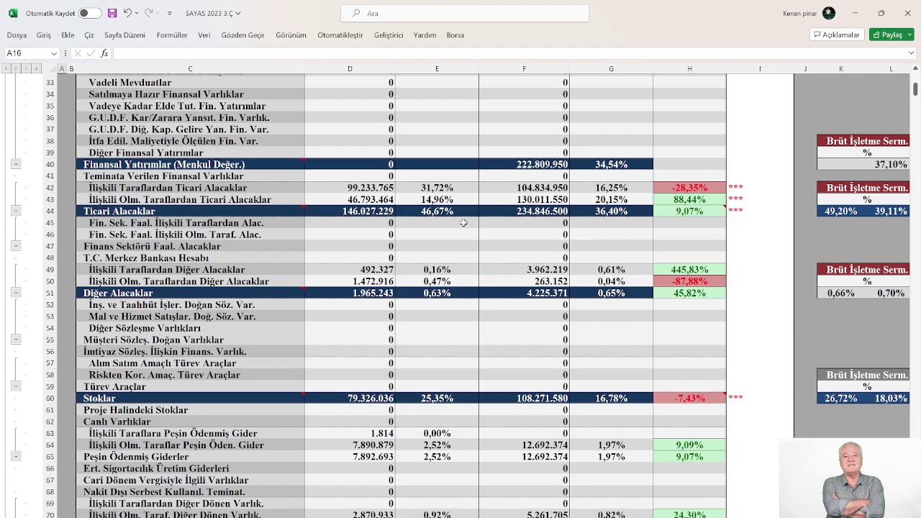
{"action": "scroll", "coordinate": [205, 264], "scroll_direction": "up", "scroll_amount": 4}
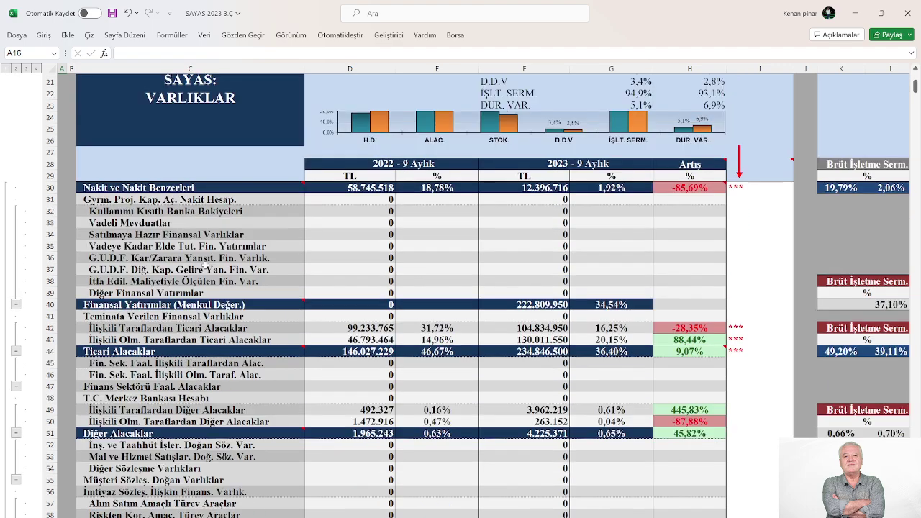
{"action": "scroll", "coordinate": [205, 265], "scroll_direction": "up", "scroll_amount": 3}
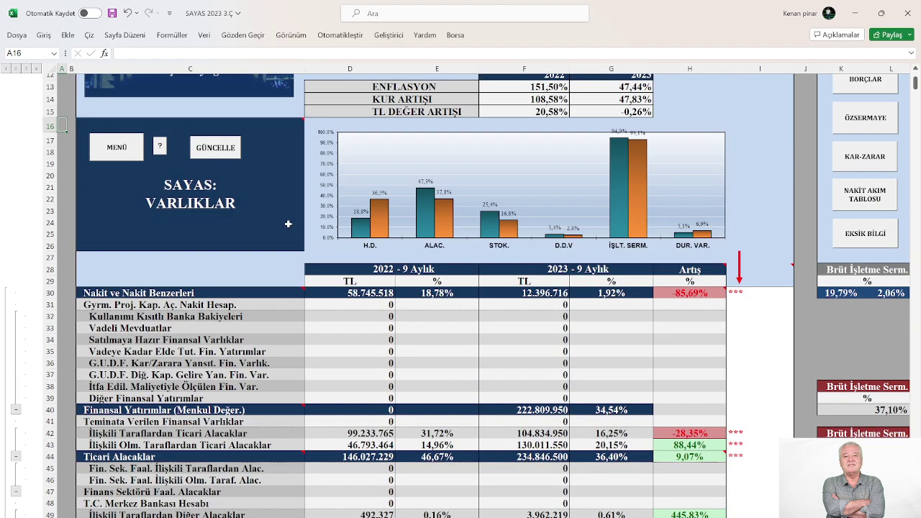
Open the real sales and exports report and examine its sales figures, summary notes and 2022–2023 chart.
{"action": "left_click", "coordinate": [116, 147]}
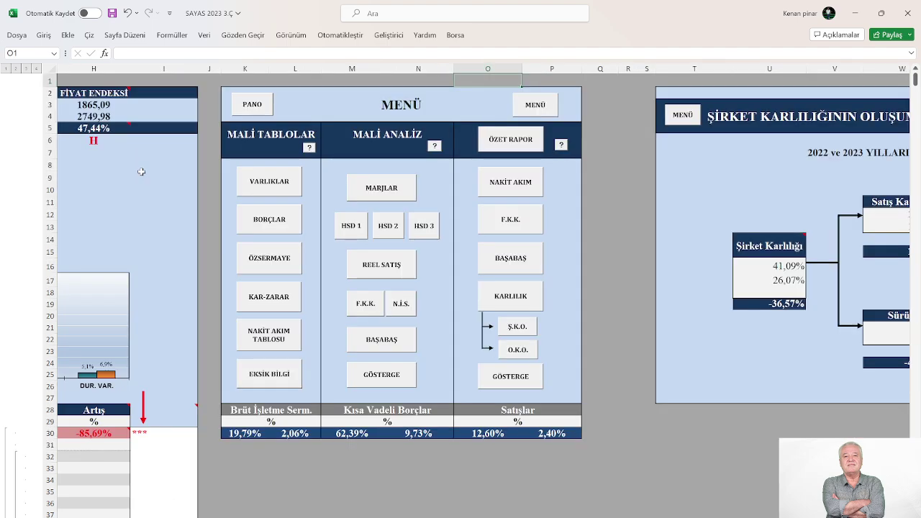
{"action": "left_click", "coordinate": [365, 266]}
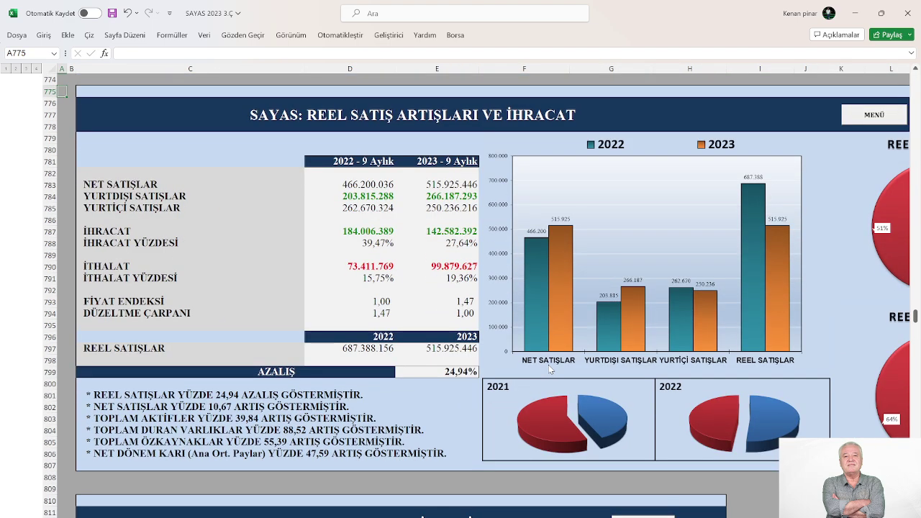
{"action": "scroll", "coordinate": [548, 365], "scroll_direction": "down", "scroll_amount": 2}
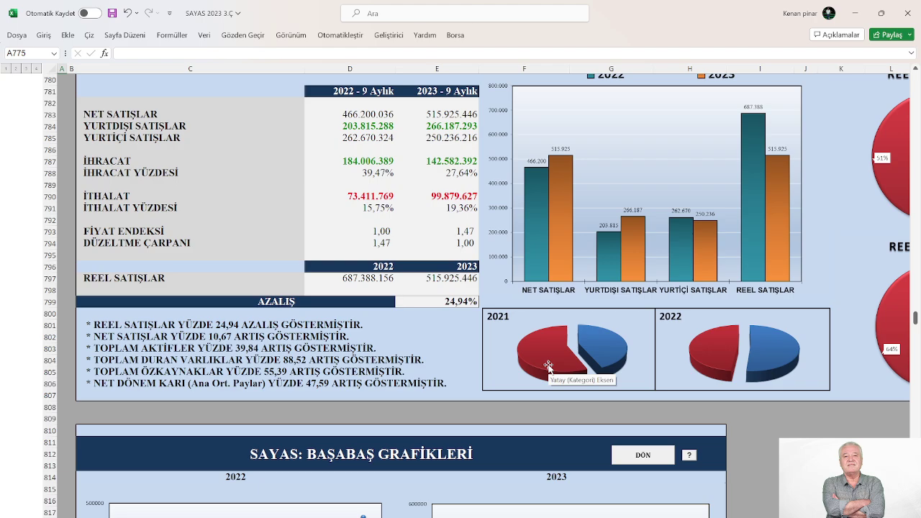
{"action": "scroll", "coordinate": [548, 364], "scroll_direction": "up", "scroll_amount": 2}
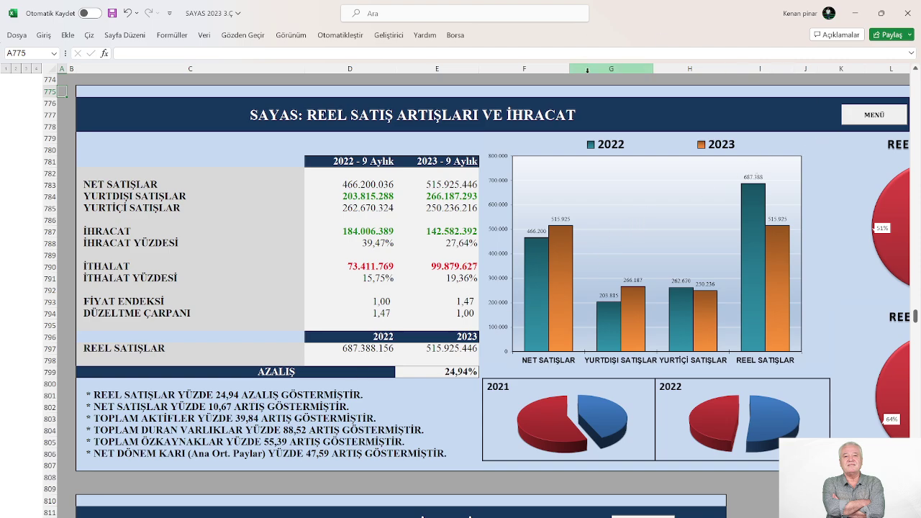
Reopen the Varlıklar table and review it from Ticari Alacaklar and Stoklar down to the Toplam Aktifler row.
{"action": "left_click", "coordinate": [851, 118]}
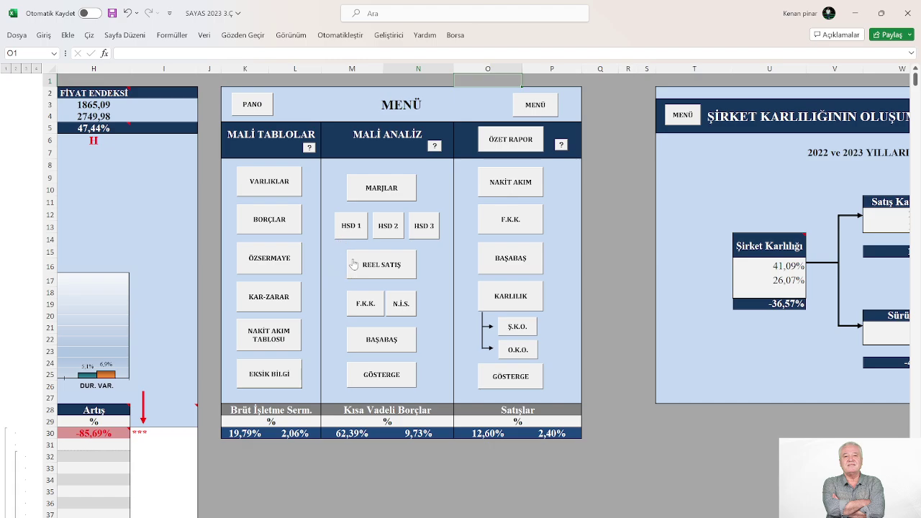
{"action": "left_click", "coordinate": [286, 189]}
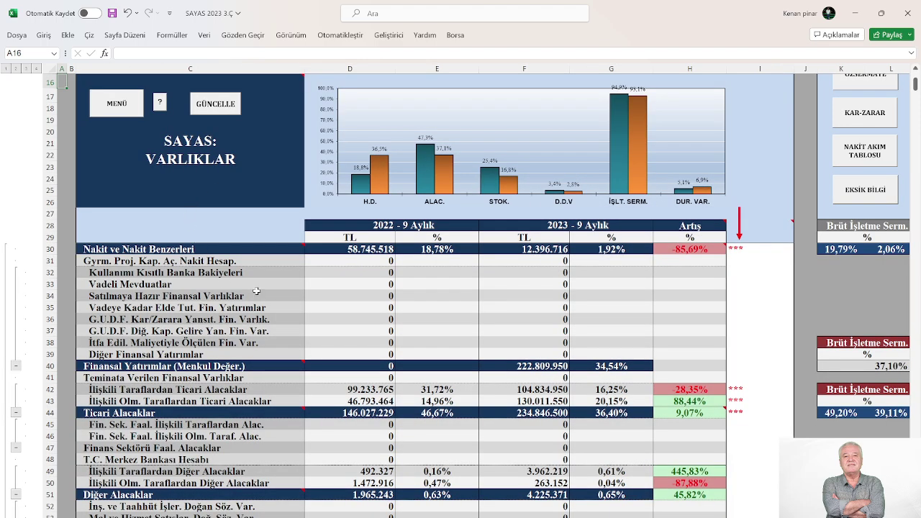
{"action": "scroll", "coordinate": [360, 300], "scroll_direction": "down", "scroll_amount": 2}
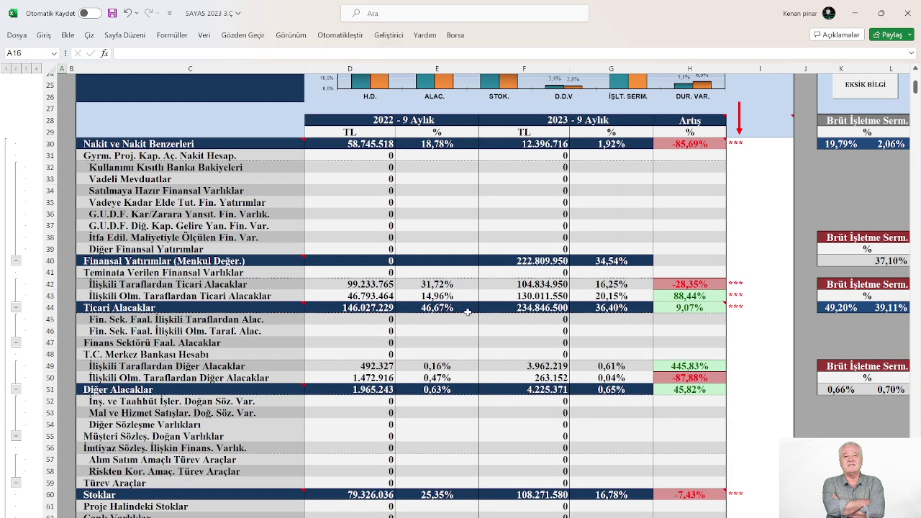
{"action": "scroll", "coordinate": [453, 311], "scroll_direction": "down", "scroll_amount": 1}
{"action": "scroll", "coordinate": [453, 311], "scroll_direction": "down", "scroll_amount": 1}
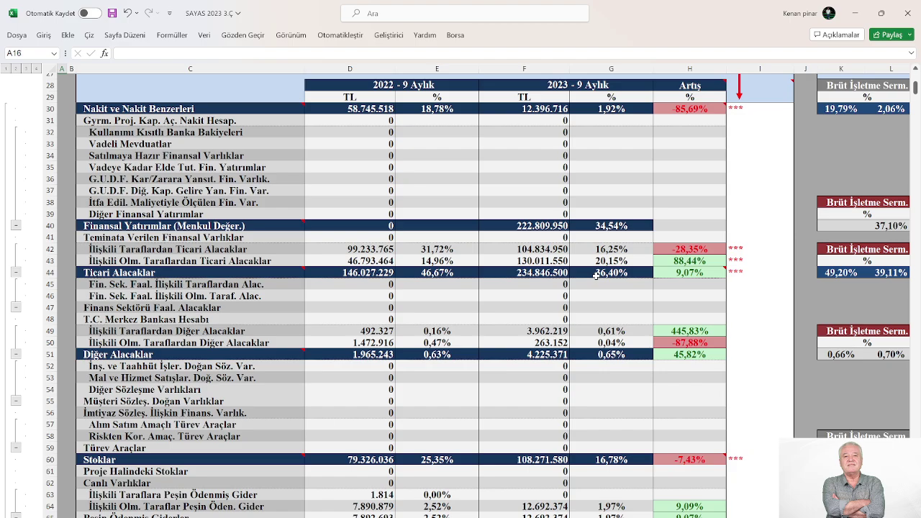
{"action": "scroll", "coordinate": [596, 275], "scroll_direction": "down", "scroll_amount": 5}
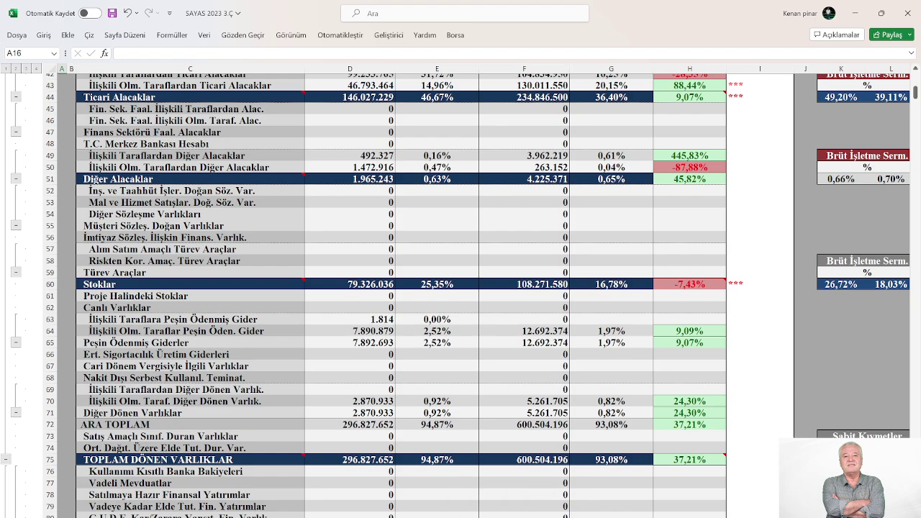
{"action": "scroll", "coordinate": [487, 459], "scroll_direction": "down", "scroll_amount": 18}
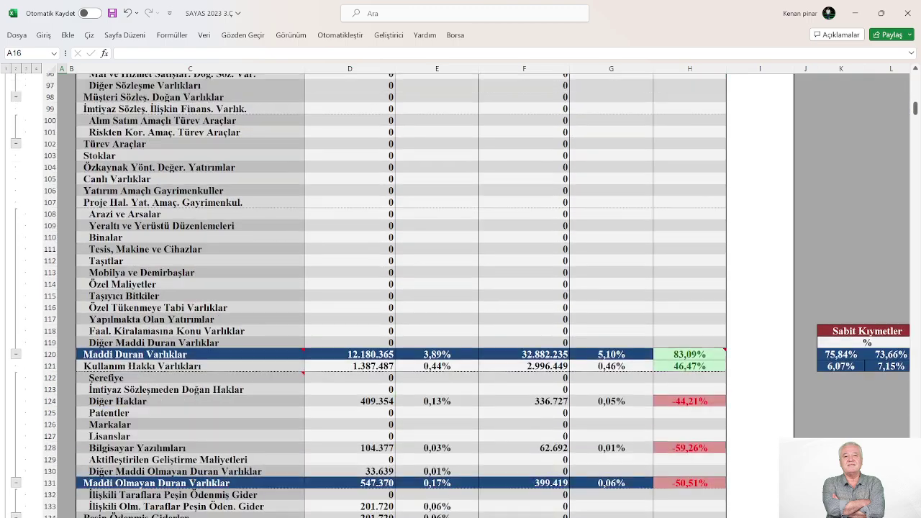
{"action": "scroll", "coordinate": [486, 458], "scroll_direction": "down", "scroll_amount": 9}
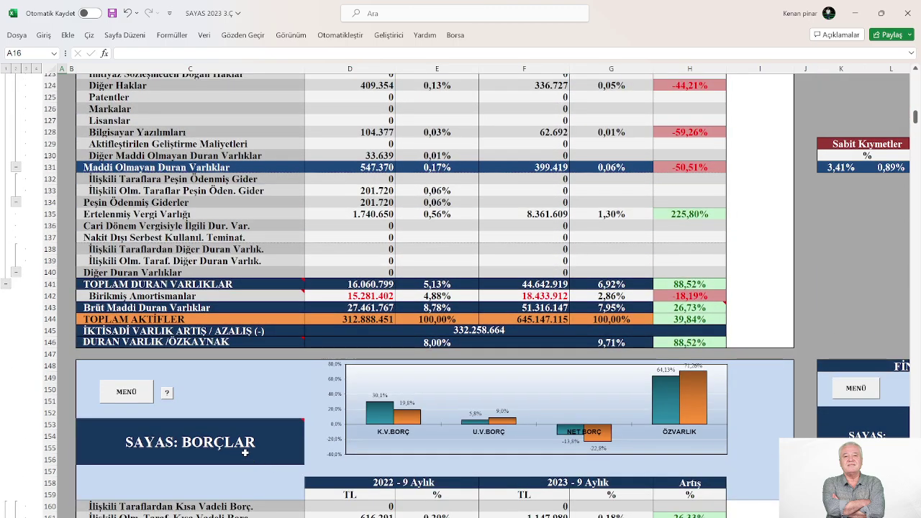
Recheck the real sales and exports report, then return to the workbook's main menu.
{"action": "left_click", "coordinate": [133, 398]}
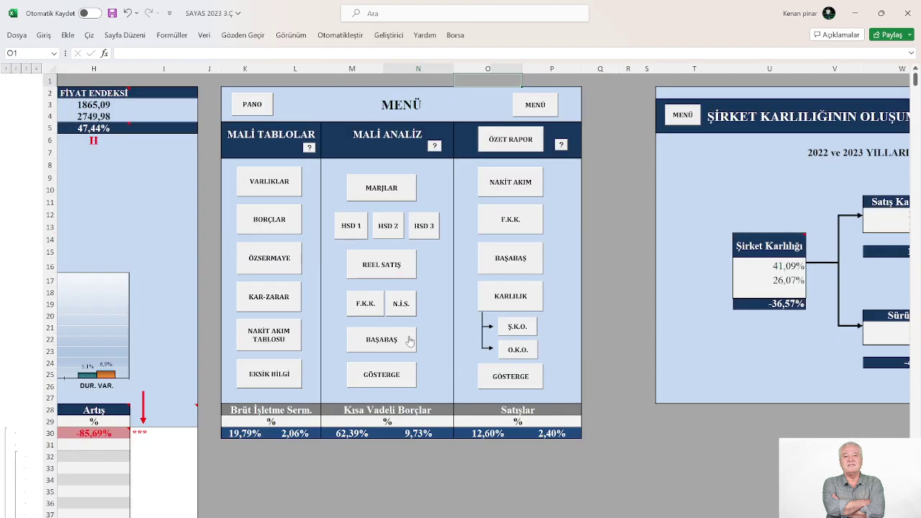
{"action": "left_click", "coordinate": [382, 264]}
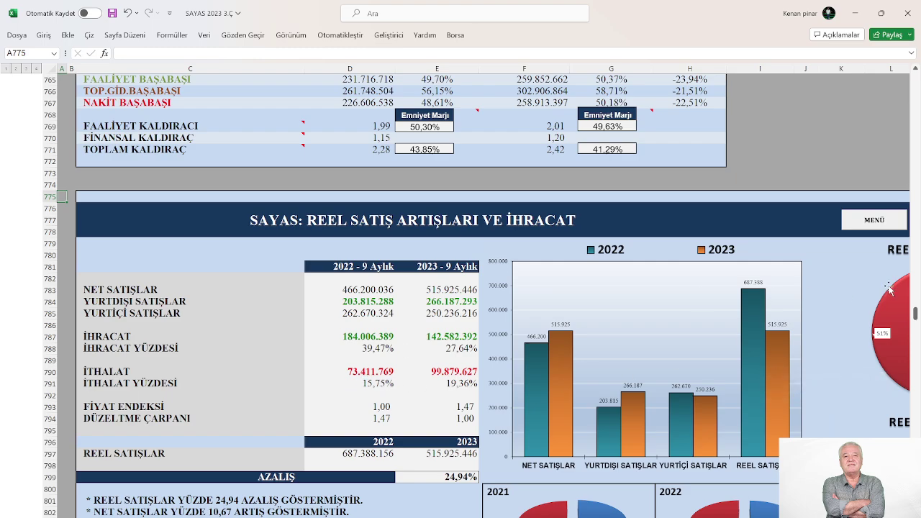
{"action": "left_click", "coordinate": [863, 227]}
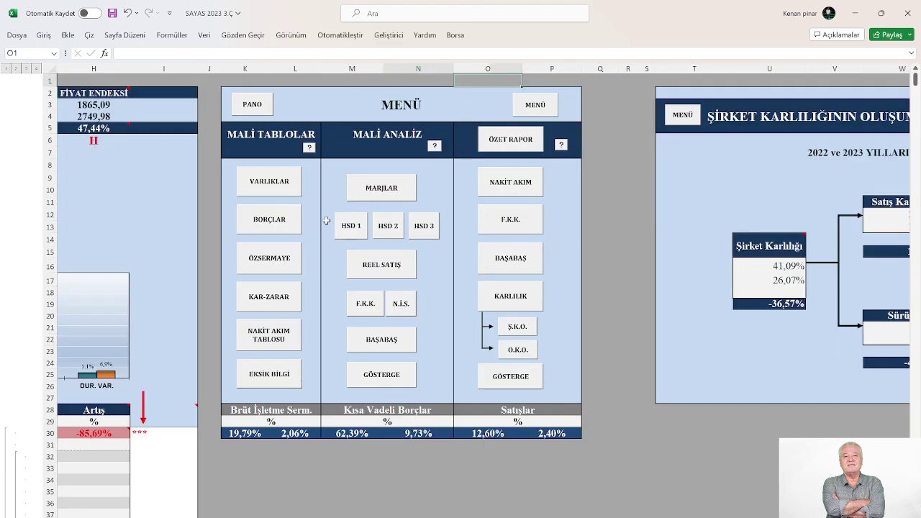
Open the Varlıklar table and examine the Nakit ve Nakit Benzerleri, Finansal Yatırımlar and Ticari Alacaklar rows.
{"action": "left_click", "coordinate": [271, 184]}
{"action": "scroll", "coordinate": [310, 309], "scroll_direction": "down", "scroll_amount": 2}
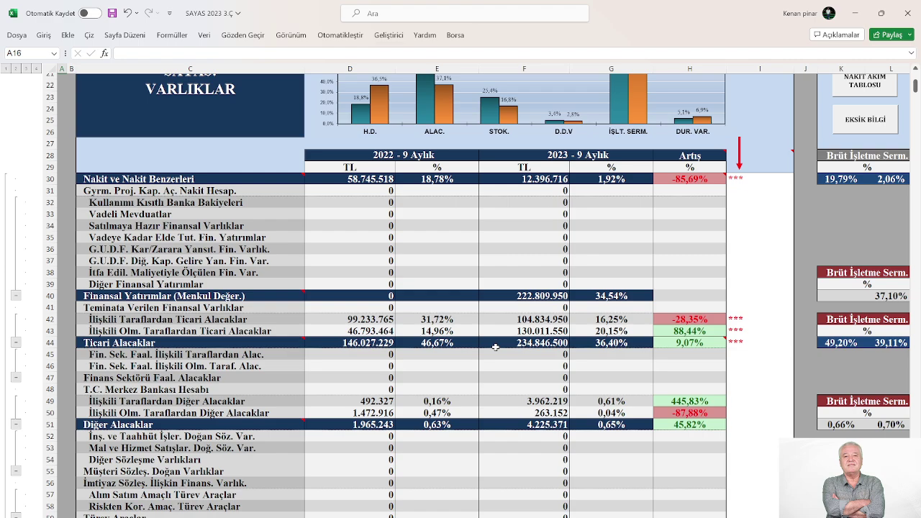
{"action": "scroll", "coordinate": [495, 347], "scroll_direction": "up", "scroll_amount": 2}
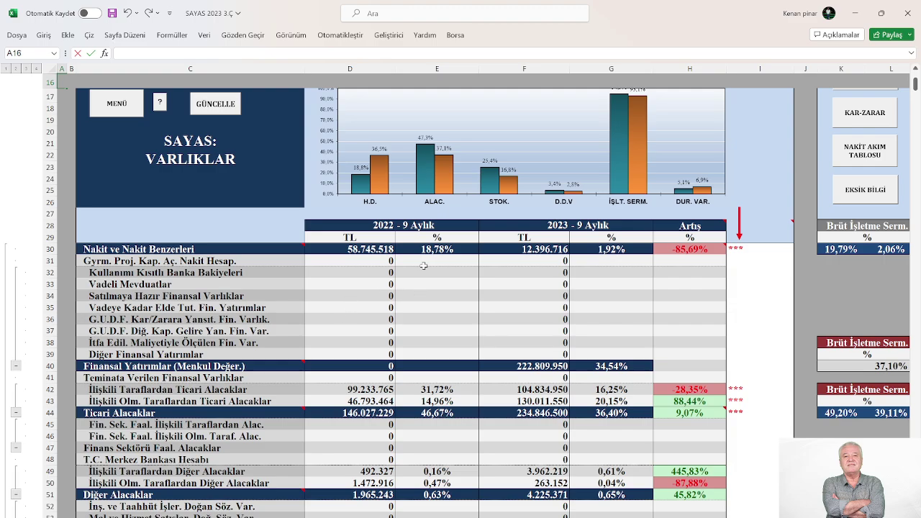
Compare the Toplam Dönen Varlıklar row with the fixed asset rows, Toplam Aktifler and Duran Varlık/Özkaynak.
{"action": "scroll", "coordinate": [478, 273], "scroll_direction": "down", "scroll_amount": 3}
{"action": "scroll", "coordinate": [486, 276], "scroll_direction": "down", "scroll_amount": 19}
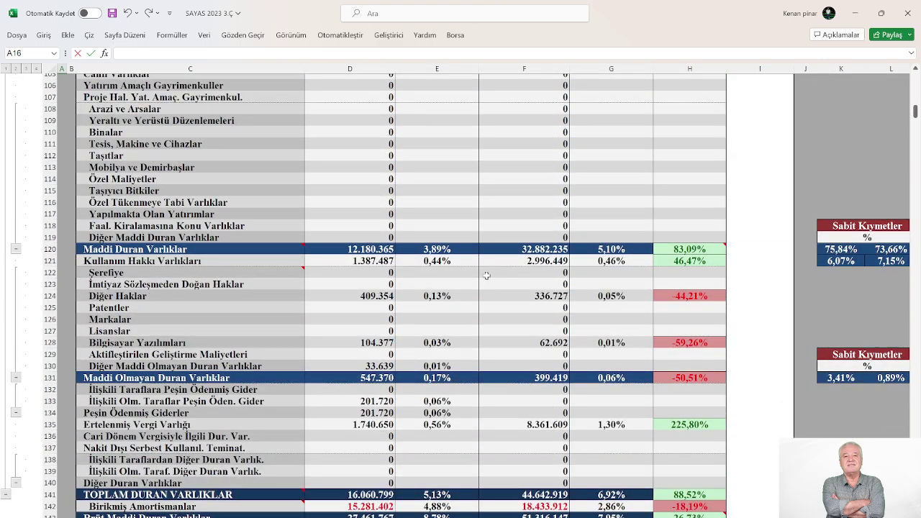
{"action": "scroll", "coordinate": [469, 226], "scroll_direction": "up", "scroll_amount": 5}
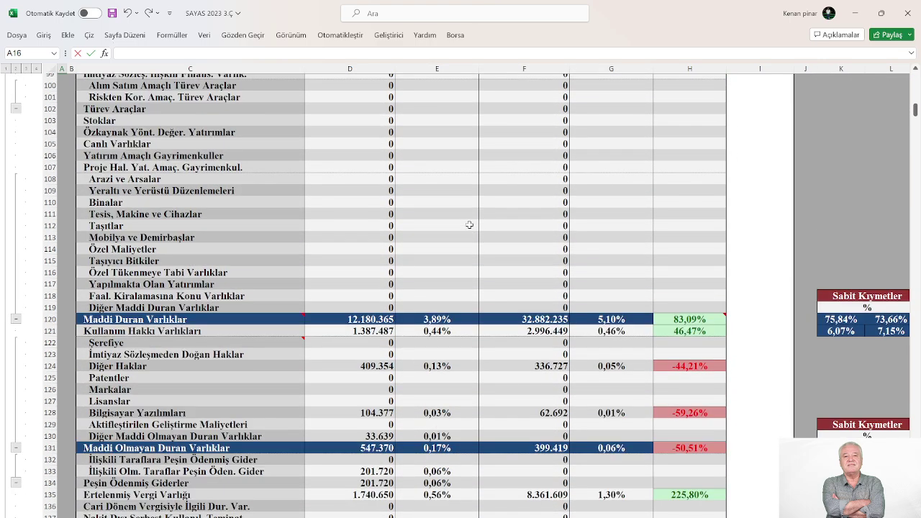
{"action": "scroll", "coordinate": [474, 231], "scroll_direction": "up", "scroll_amount": 12}
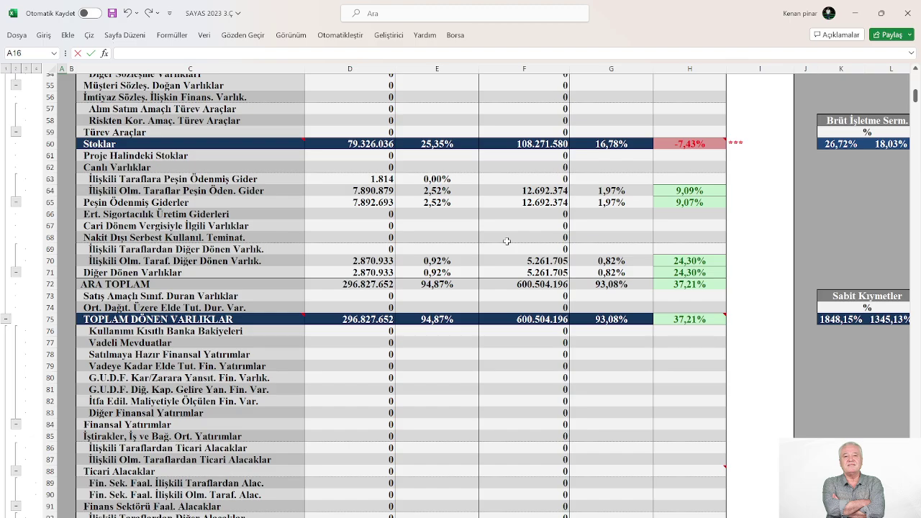
{"action": "scroll", "coordinate": [506, 241], "scroll_direction": "down", "scroll_amount": 20}
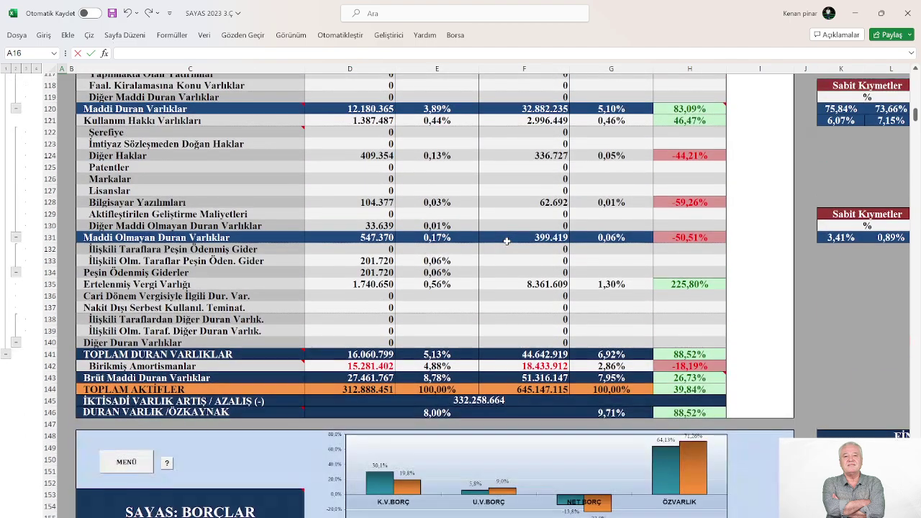
{"action": "scroll", "coordinate": [507, 241], "scroll_direction": "down", "scroll_amount": 6}
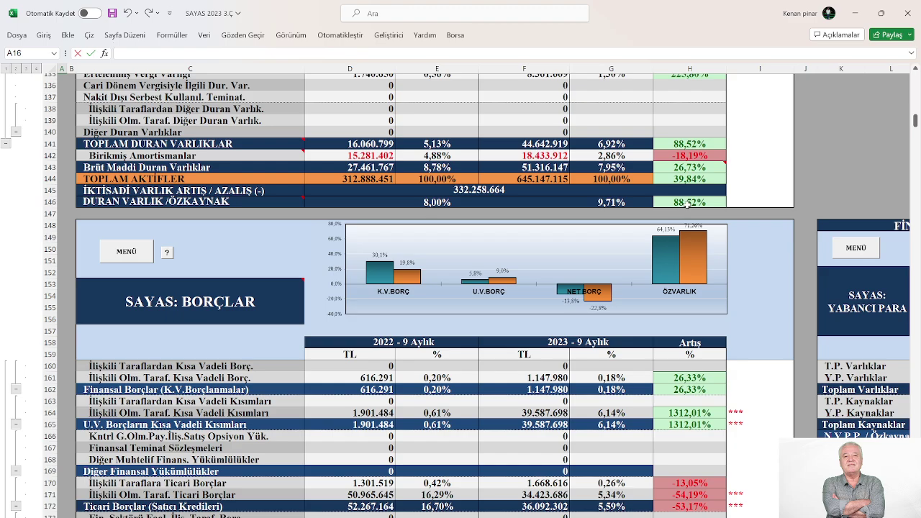
{"action": "scroll", "coordinate": [687, 204], "scroll_direction": "up", "scroll_amount": 3}
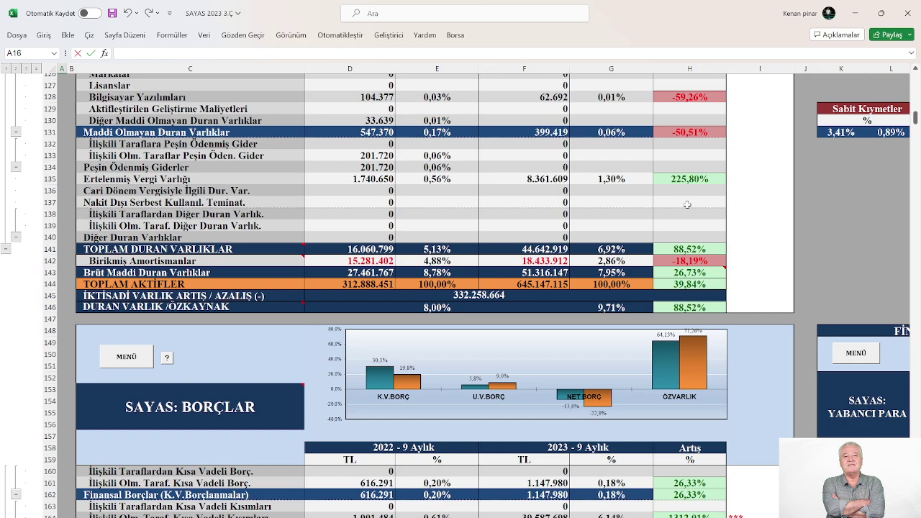
Go to the Borçlar section and examine its debt and equity chart and the short-term borrowing rows.
{"action": "scroll", "coordinate": [687, 204], "scroll_direction": "down", "scroll_amount": 5}
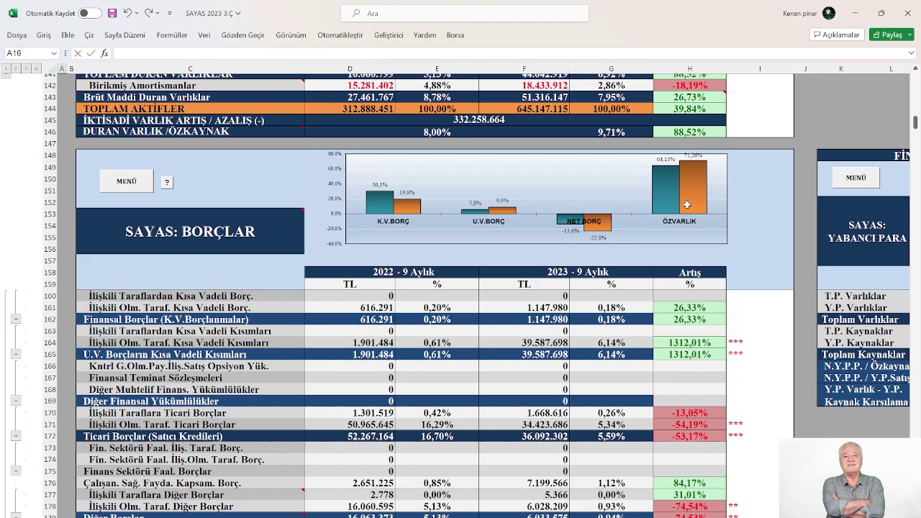
{"action": "scroll", "coordinate": [687, 204], "scroll_direction": "down", "scroll_amount": 2}
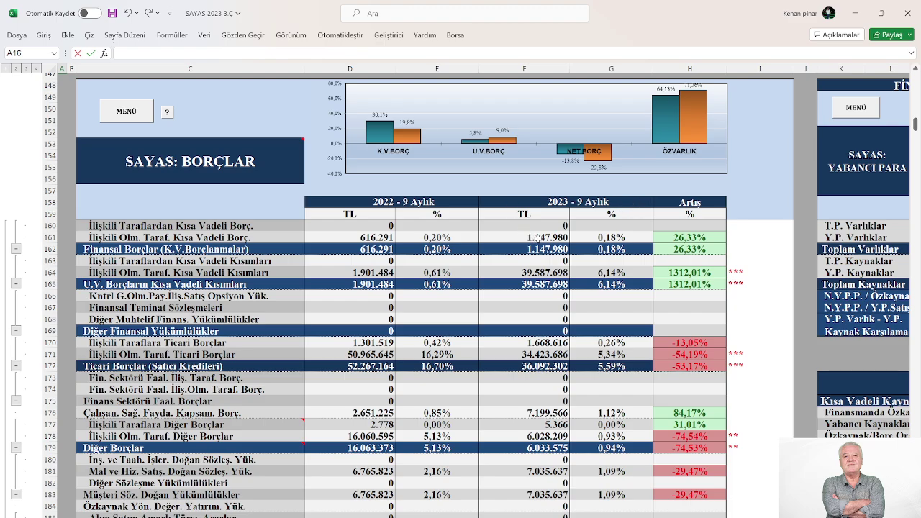
{"action": "scroll", "coordinate": [539, 236], "scroll_direction": "down", "scroll_amount": 2}
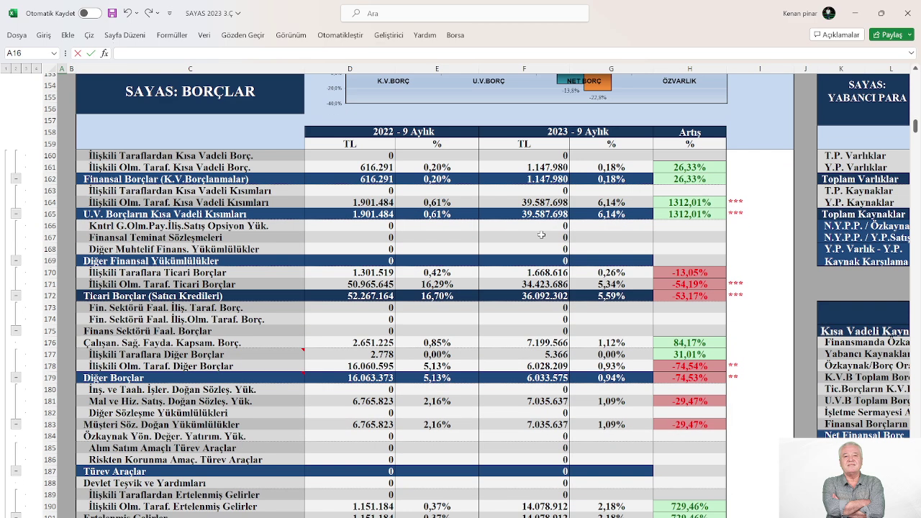
Examine the short-term debt rows of the Borçlar table, from Finansal Borçlar down to the KISA VADELİ BORÇLAR total.
{"action": "scroll", "coordinate": [541, 236], "scroll_direction": "down", "scroll_amount": 8}
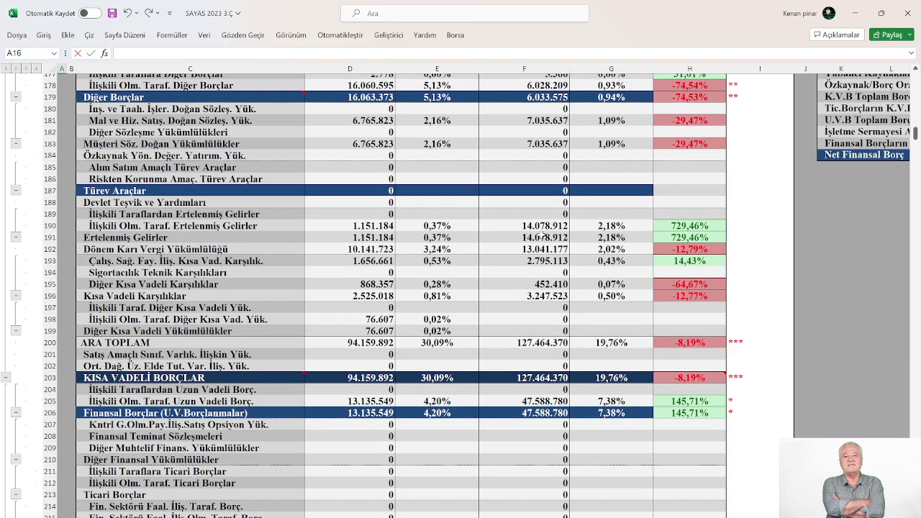
{"action": "scroll", "coordinate": [541, 235], "scroll_direction": "down", "scroll_amount": 2}
{"action": "scroll", "coordinate": [498, 232], "scroll_direction": "down", "scroll_amount": 3}
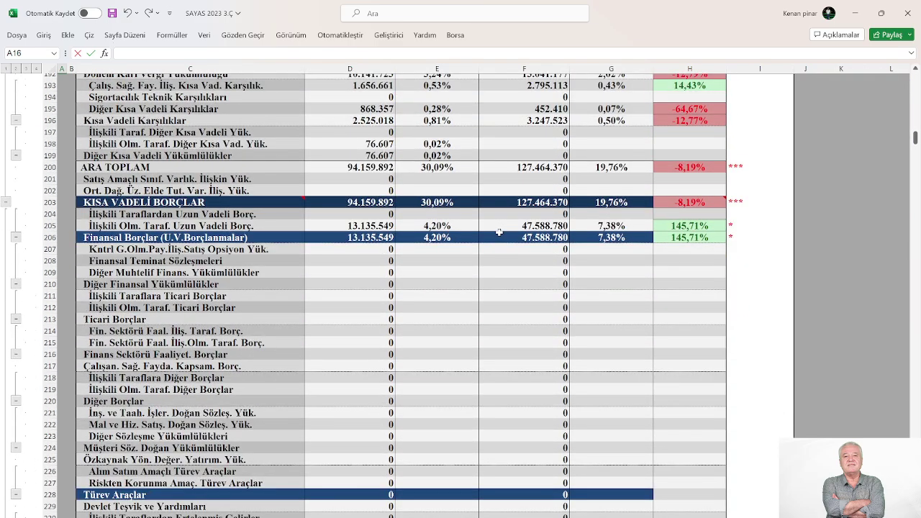
{"action": "scroll", "coordinate": [498, 232], "scroll_direction": "up", "scroll_amount": 8}
{"action": "scroll", "coordinate": [498, 232], "scroll_direction": "up", "scroll_amount": 5}
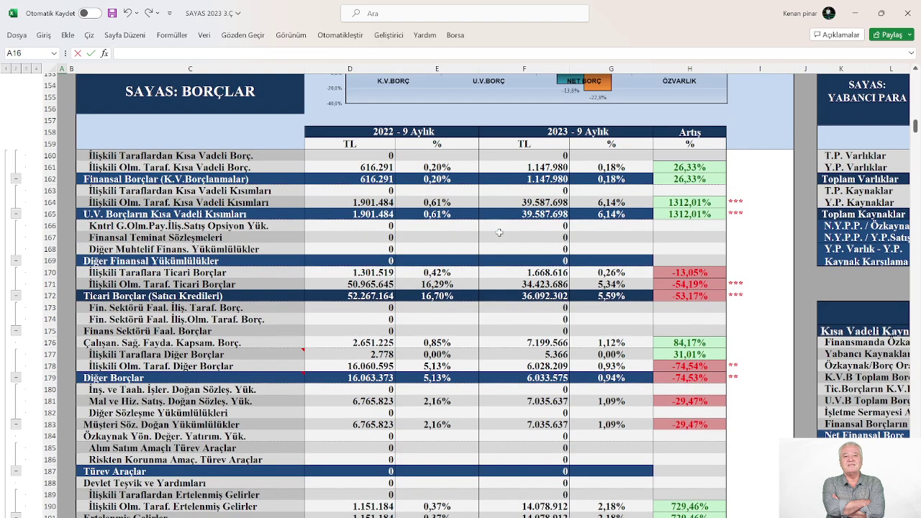
{"action": "scroll", "coordinate": [499, 232], "scroll_direction": "down", "scroll_amount": 11}
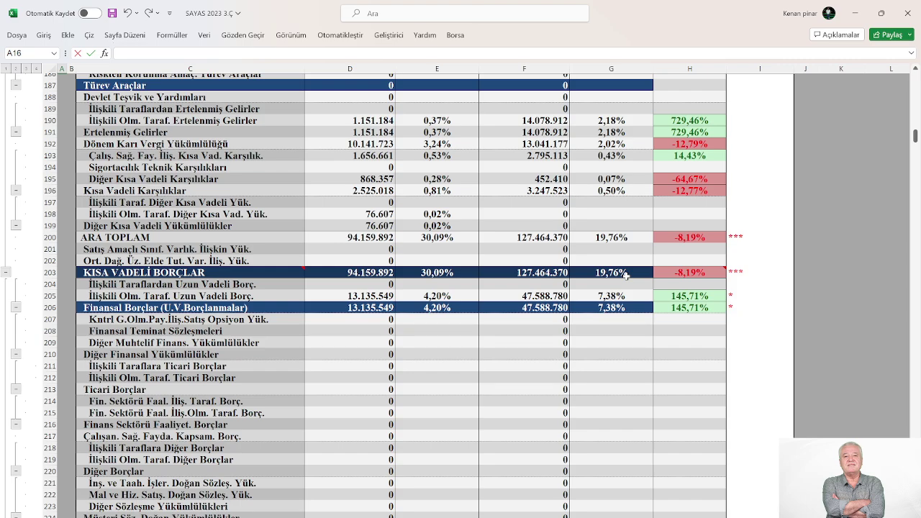
{"action": "scroll", "coordinate": [626, 275], "scroll_direction": "up", "scroll_amount": 1}
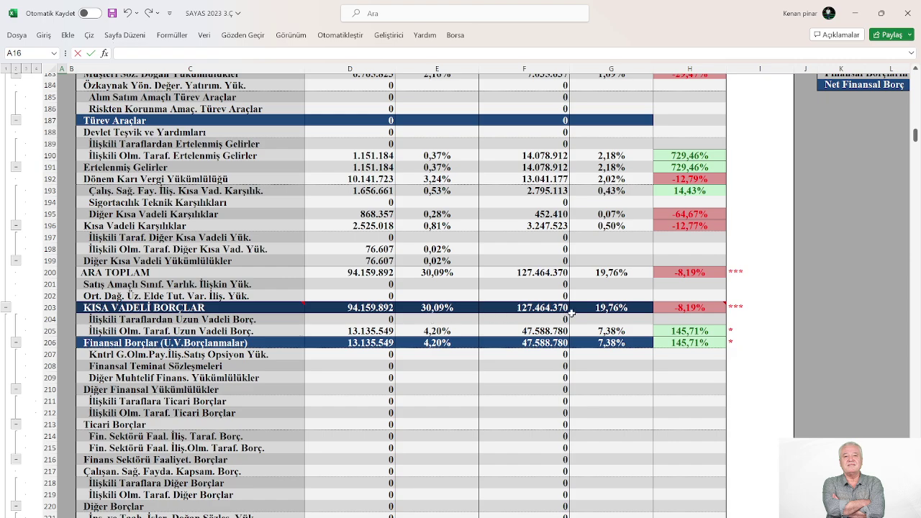
Review the long-term debt rows with Toplam Borçlar, Net Borçlar and Özkaynaklar, then recheck the short-term debt rows.
{"action": "scroll", "coordinate": [571, 313], "scroll_direction": "down", "scroll_amount": 12}
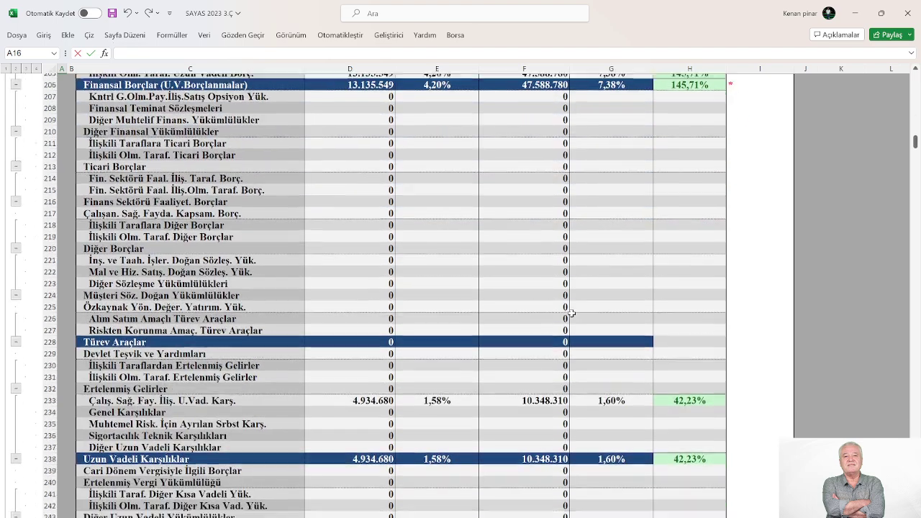
{"action": "scroll", "coordinate": [570, 312], "scroll_direction": "down", "scroll_amount": 3}
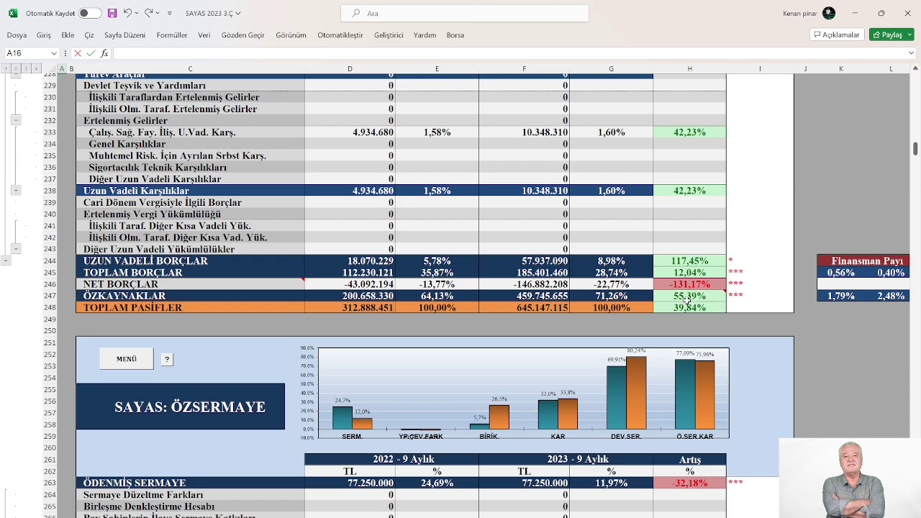
{"action": "mouse_move", "coordinate": [680, 301]}
{"action": "scroll", "coordinate": [544, 260], "scroll_direction": "up", "scroll_amount": 16}
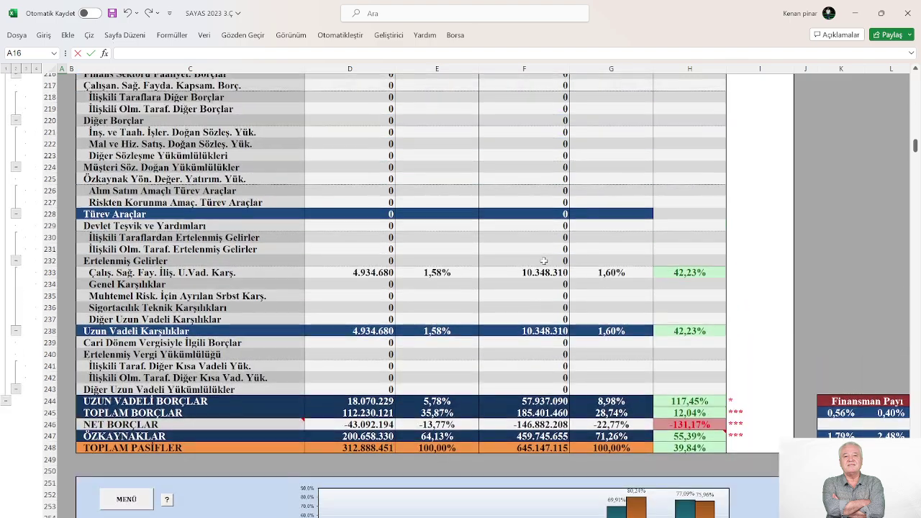
{"action": "scroll", "coordinate": [545, 260], "scroll_direction": "up", "scroll_amount": 9}
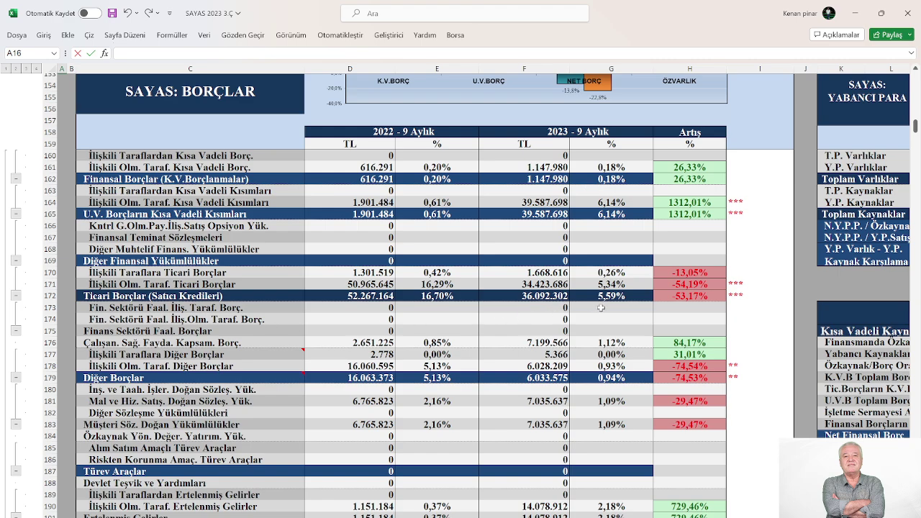
Find the Yabancı Para section beside the debts table and examine its chart, foreign currency assets, liabilities and net position ratios.
{"action": "scroll", "coordinate": [601, 307], "scroll_direction": "down", "scroll_amount": 10}
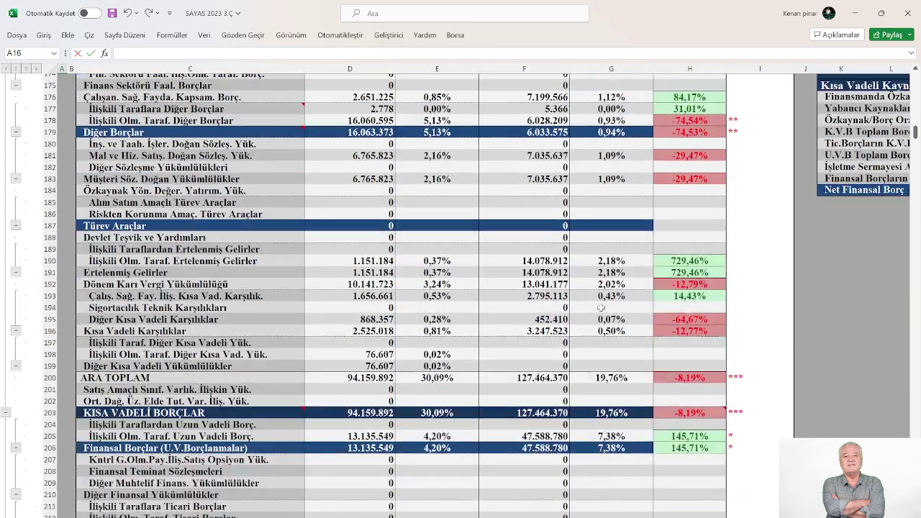
{"action": "scroll", "coordinate": [600, 307], "scroll_direction": "up", "scroll_amount": 5}
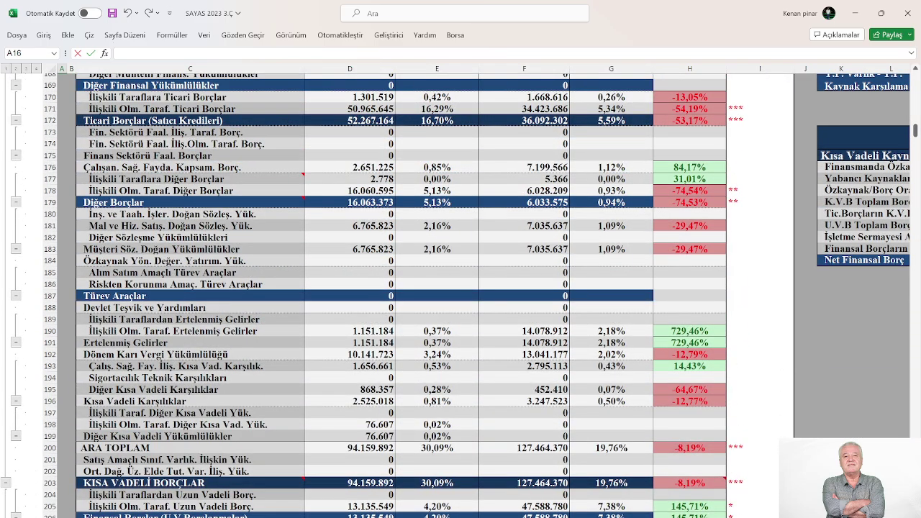
{"action": "scroll", "coordinate": [483, 295], "scroll_direction": "right", "scroll_amount": 8}
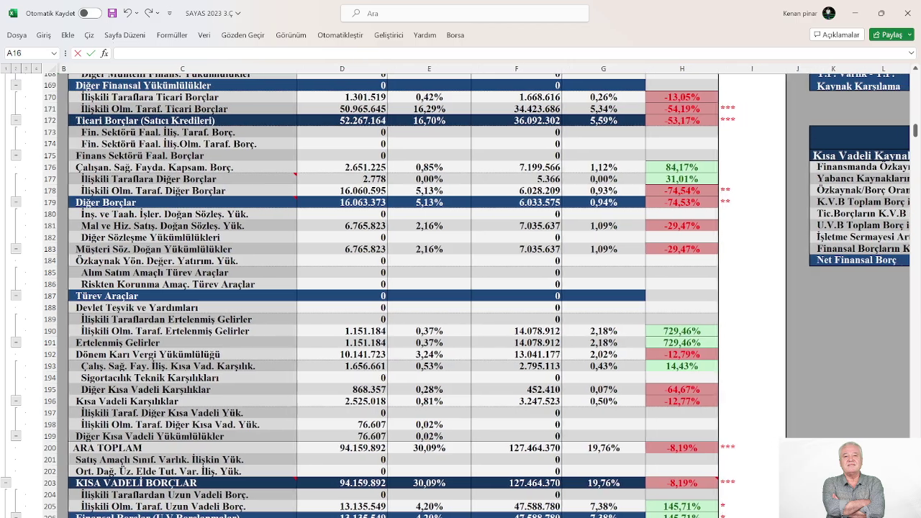
{"action": "scroll", "coordinate": [753, 498], "scroll_direction": "left", "scroll_amount": 1}
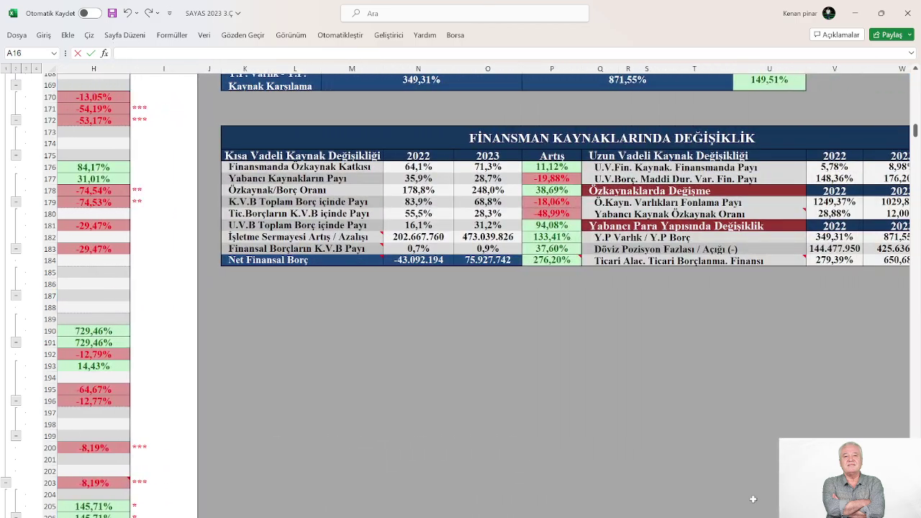
{"action": "scroll", "coordinate": [752, 499], "scroll_direction": "up", "scroll_amount": 7}
{"action": "scroll", "coordinate": [752, 498], "scroll_direction": "up", "scroll_amount": 2}
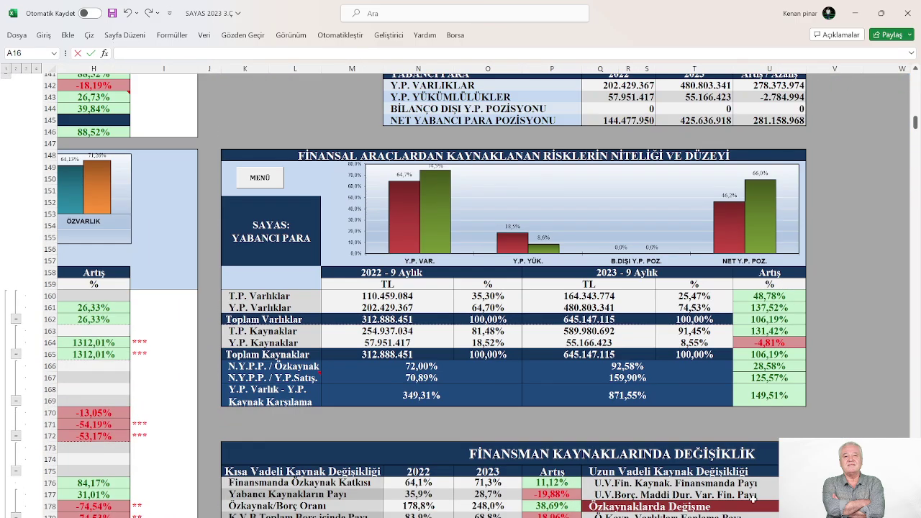
{"action": "scroll", "coordinate": [640, 467], "scroll_direction": "down", "scroll_amount": 2}
{"action": "scroll", "coordinate": [640, 466], "scroll_direction": "up", "scroll_amount": 4}
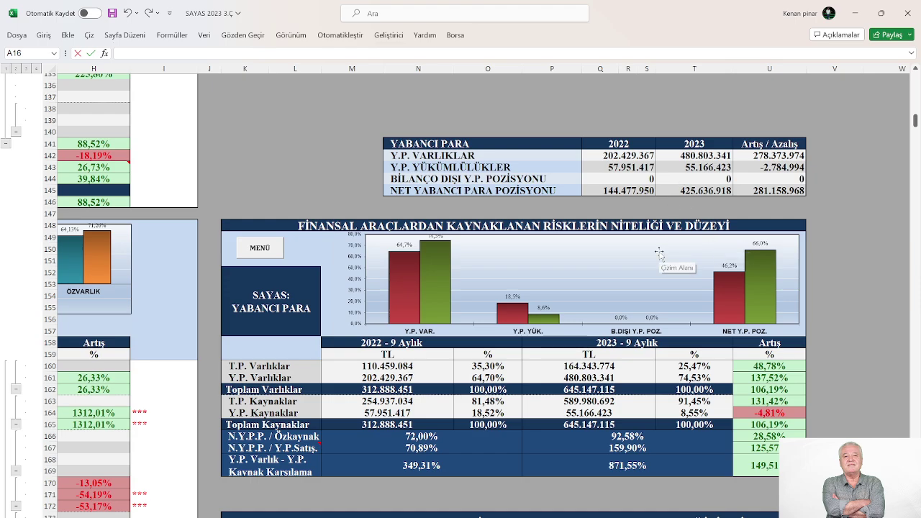
{"action": "scroll", "coordinate": [659, 251], "scroll_direction": "down", "scroll_amount": 2}
{"action": "scroll", "coordinate": [659, 251], "scroll_direction": "down", "scroll_amount": 1}
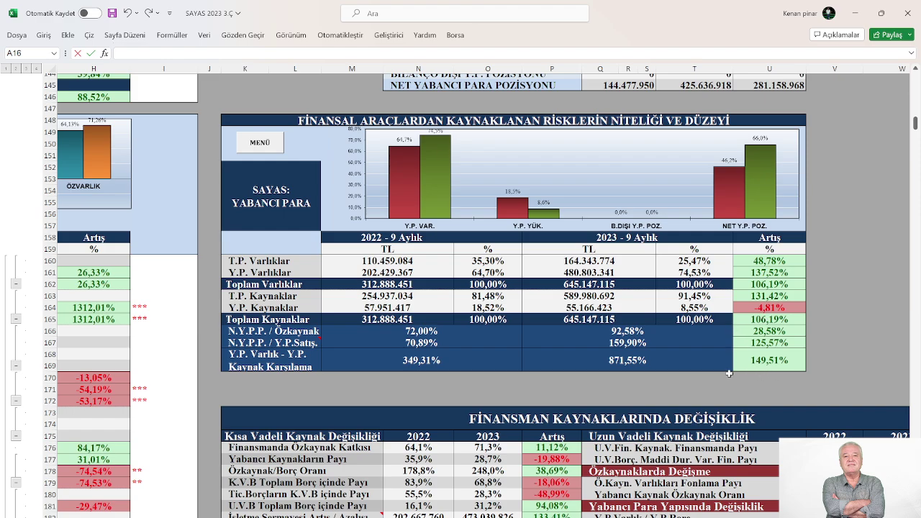
Examine the Finansman Kaynaklarında Değişiklik table, including its short-term, long-term, equity and foreign currency ratios.
{"action": "scroll", "coordinate": [729, 374], "scroll_direction": "down", "scroll_amount": 4}
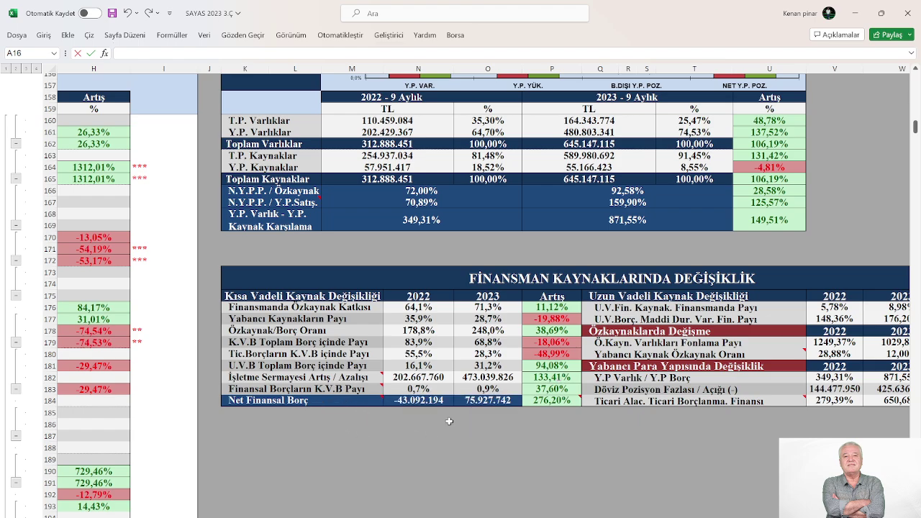
{"action": "mouse_move", "coordinate": [550, 395]}
{"action": "scroll", "coordinate": [460, 288], "scroll_direction": "right", "scroll_amount": 2}
{"action": "scroll", "coordinate": [461, 238], "scroll_direction": "right", "scroll_amount": 1}
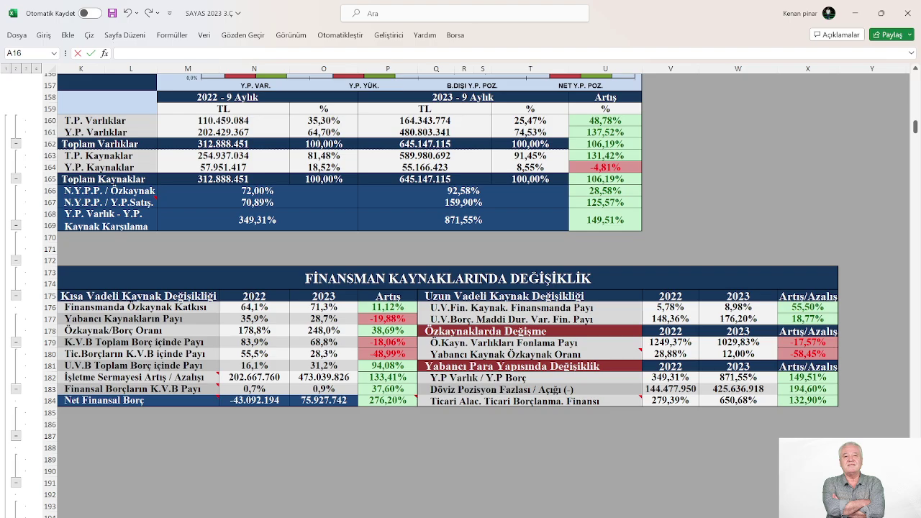
Go on to the Özsermaye section and examine its chart, including the 2023 Ö.SER.KAR bar.
{"action": "scroll", "coordinate": [532, 417], "scroll_direction": "left", "scroll_amount": 10}
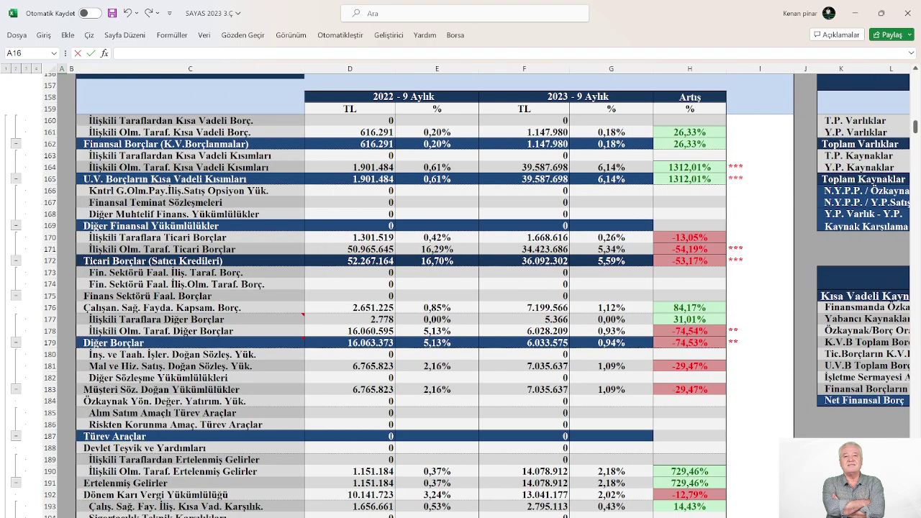
{"action": "scroll", "coordinate": [533, 417], "scroll_direction": "down", "scroll_amount": 5}
{"action": "scroll", "coordinate": [532, 417], "scroll_direction": "down", "scroll_amount": 16}
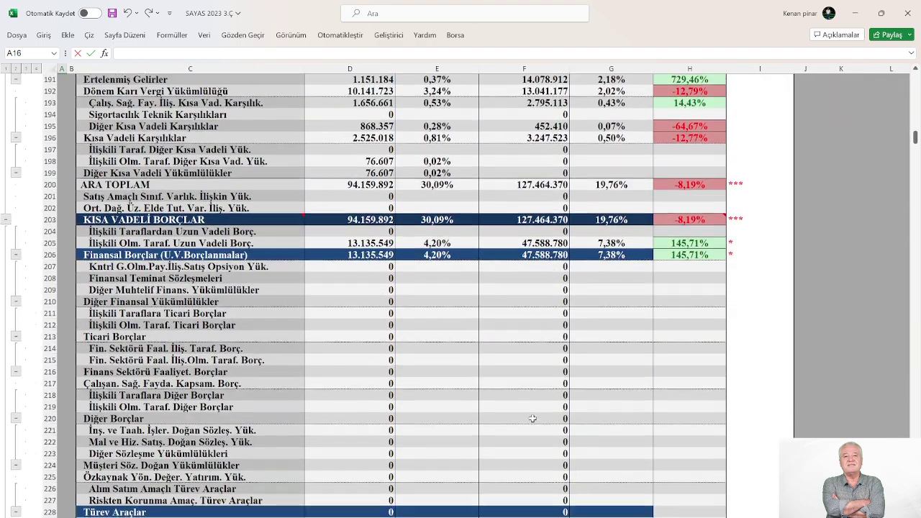
{"action": "scroll", "coordinate": [532, 417], "scroll_direction": "down", "scroll_amount": 9}
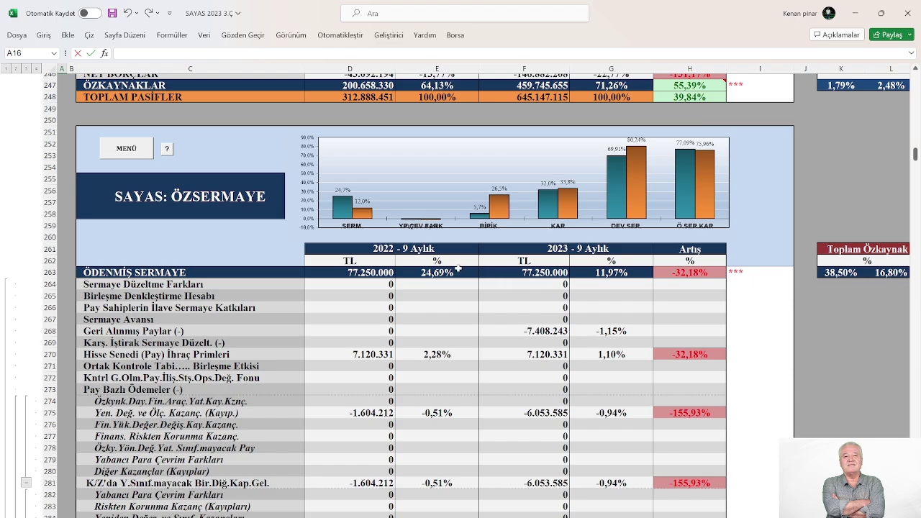
{"action": "mouse_move", "coordinate": [496, 216]}
{"action": "mouse_move", "coordinate": [567, 215]}
{"action": "scroll", "coordinate": [615, 239], "scroll_direction": "up", "scroll_amount": 1}
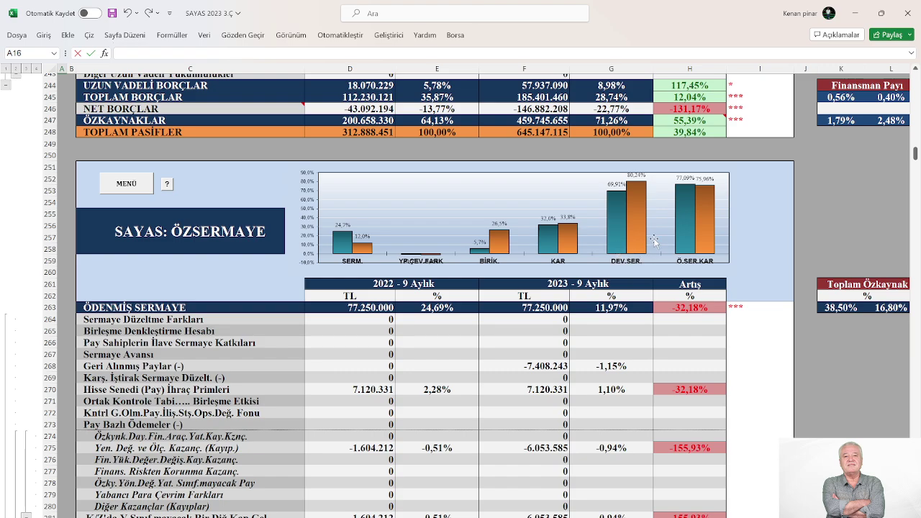
{"action": "mouse_move", "coordinate": [705, 228]}
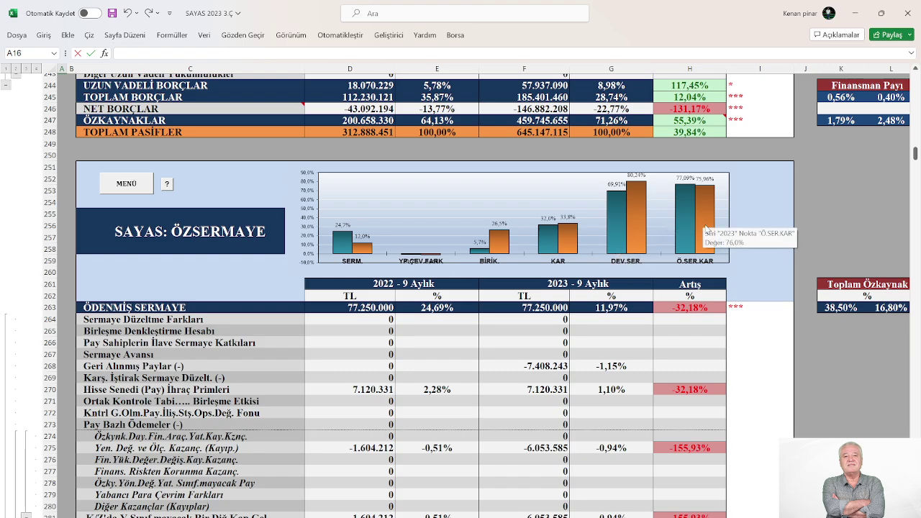
Examine the equity rows from Ödenmiş Sermaye through Birikmiş Karlar and Yedek Akçeler to Toplam Özkaynaklar.
{"action": "scroll", "coordinate": [705, 228], "scroll_direction": "down", "scroll_amount": 3}
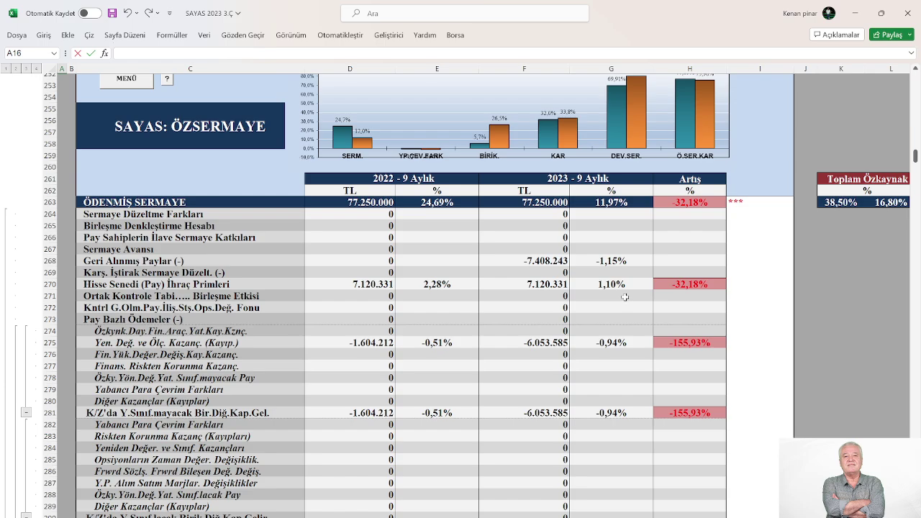
{"action": "scroll", "coordinate": [624, 297], "scroll_direction": "down", "scroll_amount": 10}
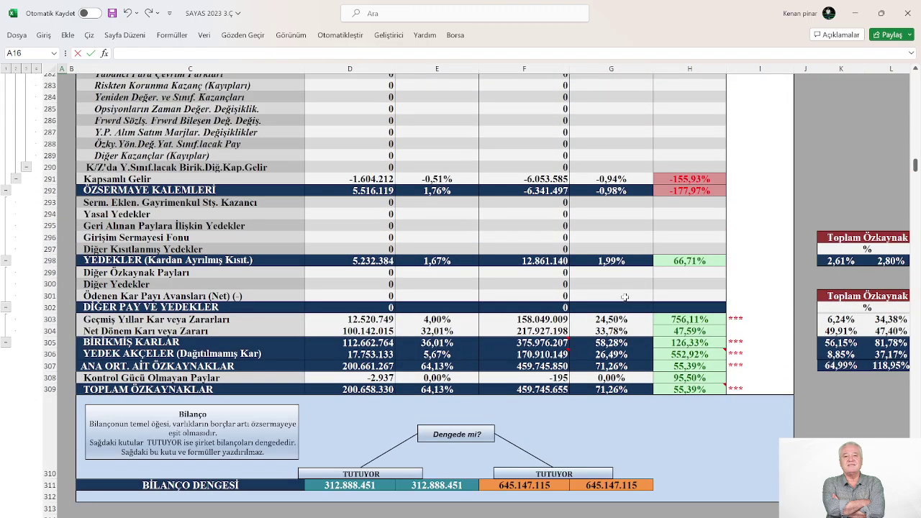
{"action": "scroll", "coordinate": [625, 297], "scroll_direction": "up", "scroll_amount": 1}
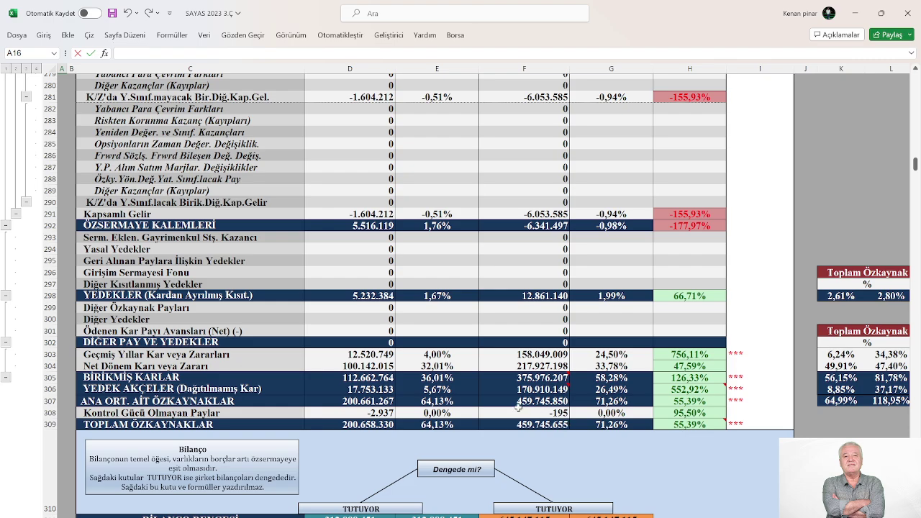
{"action": "scroll", "coordinate": [190, 468], "scroll_direction": "down", "scroll_amount": 5}
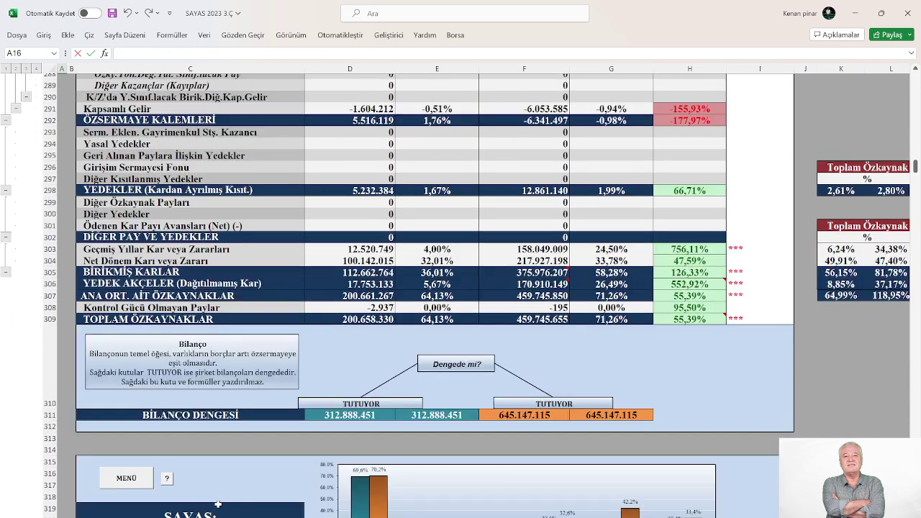
Return to the main menu and open the Ortak Karlılığının Oluşumu diagram to examine the company and shareholder profitability factors.
{"action": "left_click", "coordinate": [131, 474]}
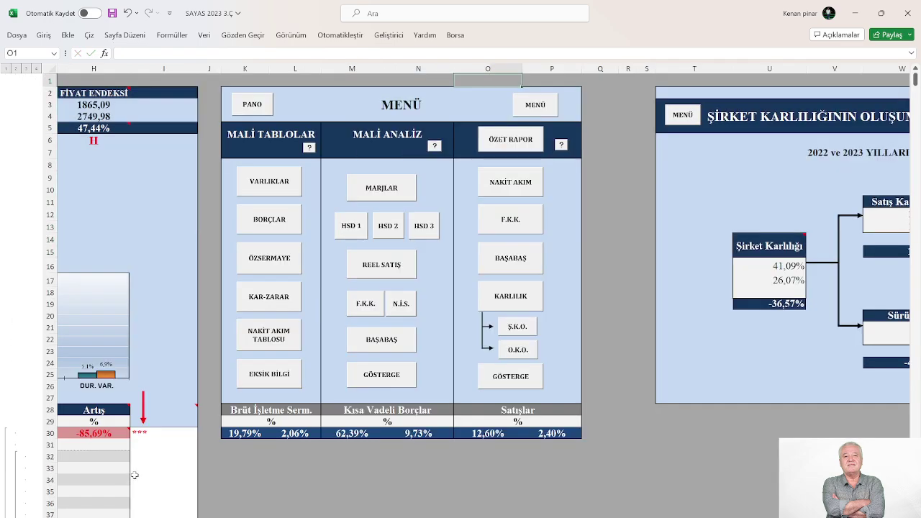
{"action": "left_click", "coordinate": [510, 351]}
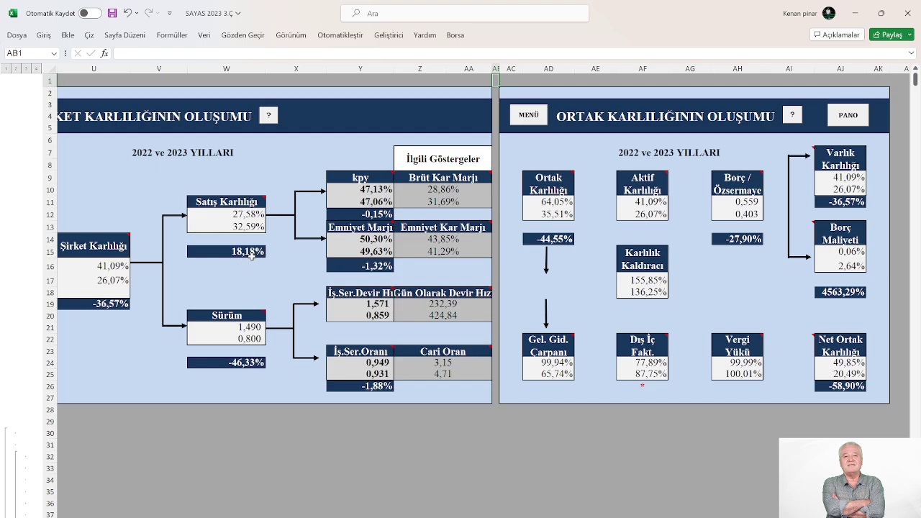
{"action": "mouse_move", "coordinate": [377, 214]}
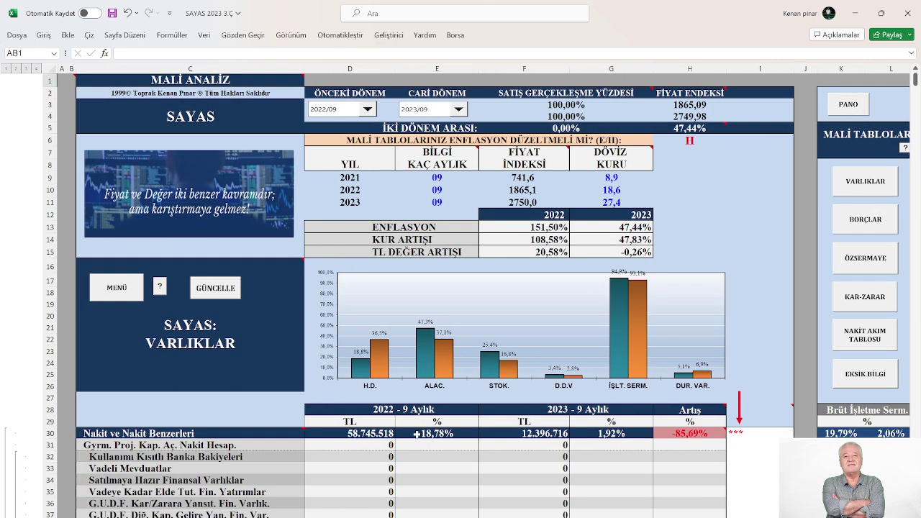
Open the Kar-Zarar table from the main menu and examine its rows from sales down to Net Dönem Karı.
{"action": "scroll", "coordinate": [416, 434], "scroll_direction": "down", "scroll_amount": 2}
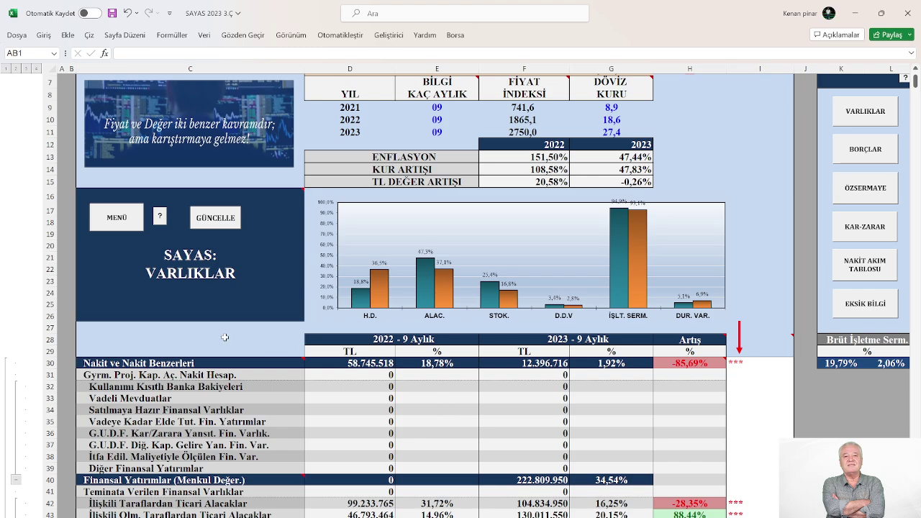
{"action": "left_click", "coordinate": [111, 219]}
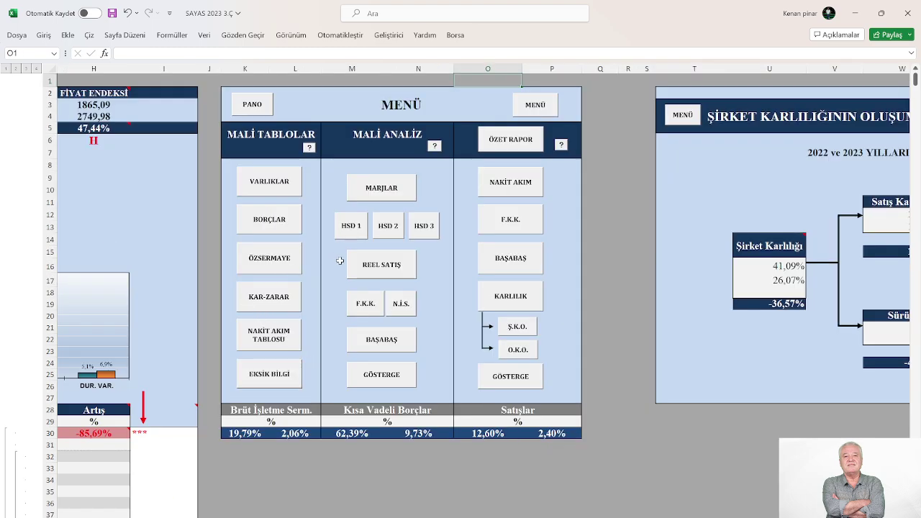
{"action": "left_click", "coordinate": [266, 296]}
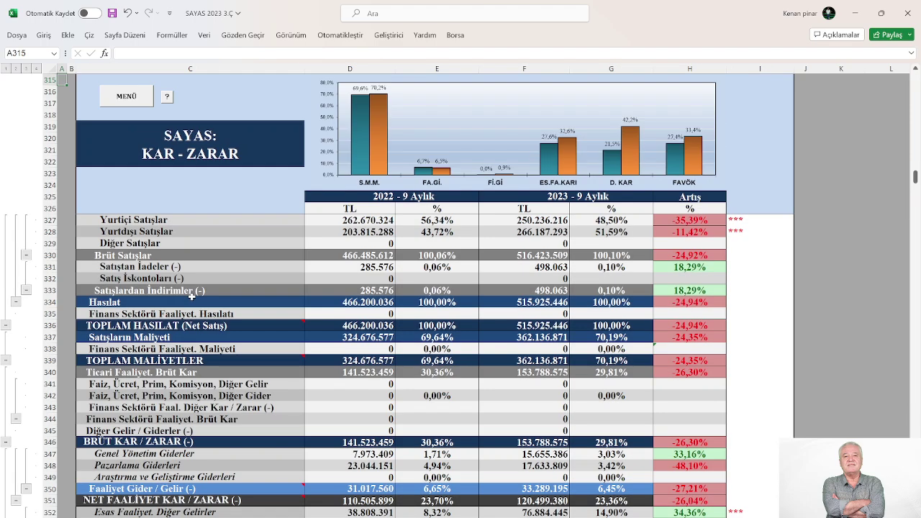
{"action": "scroll", "coordinate": [531, 426], "scroll_direction": "up", "scroll_amount": 1}
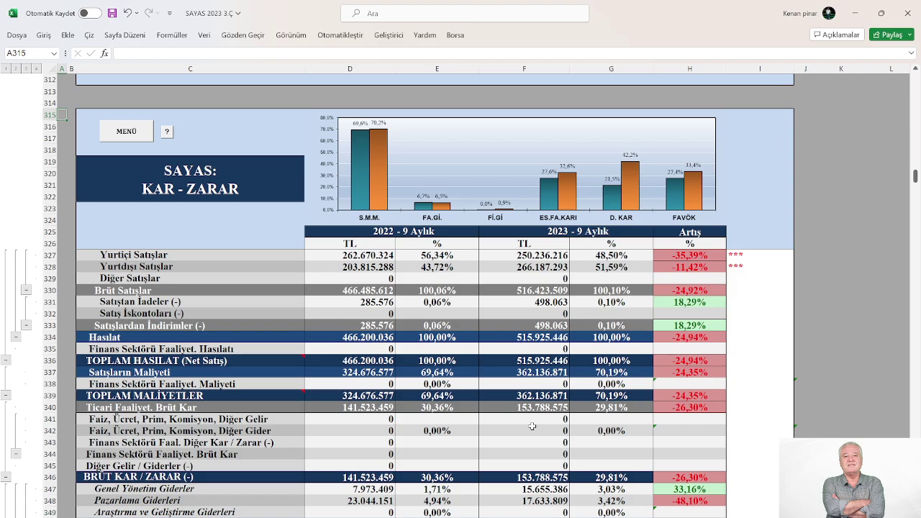
{"action": "scroll", "coordinate": [532, 426], "scroll_direction": "down", "scroll_amount": 9}
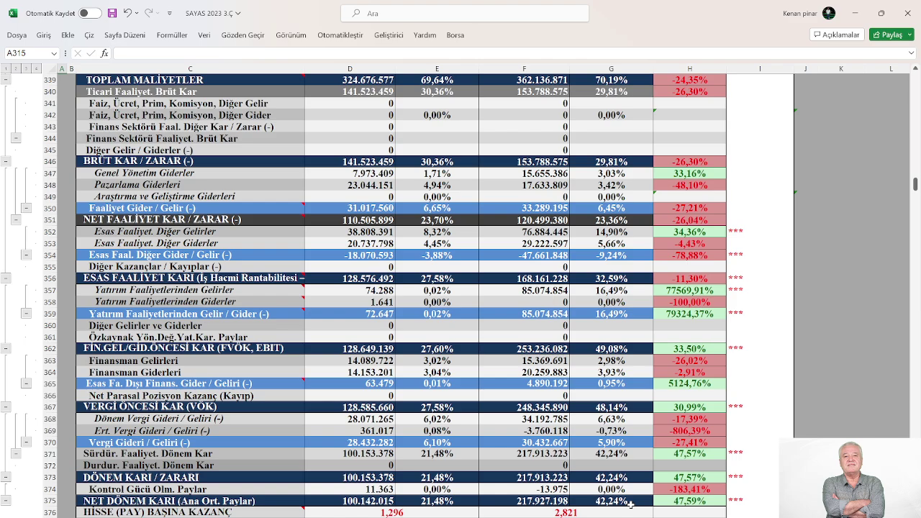
Go back to the start of the Kar-Zarar table and examine its chart and the rows from Yurtiçi Satışlar to Brüt Kar / Zarar.
{"action": "scroll", "coordinate": [630, 505], "scroll_direction": "up", "scroll_amount": 9}
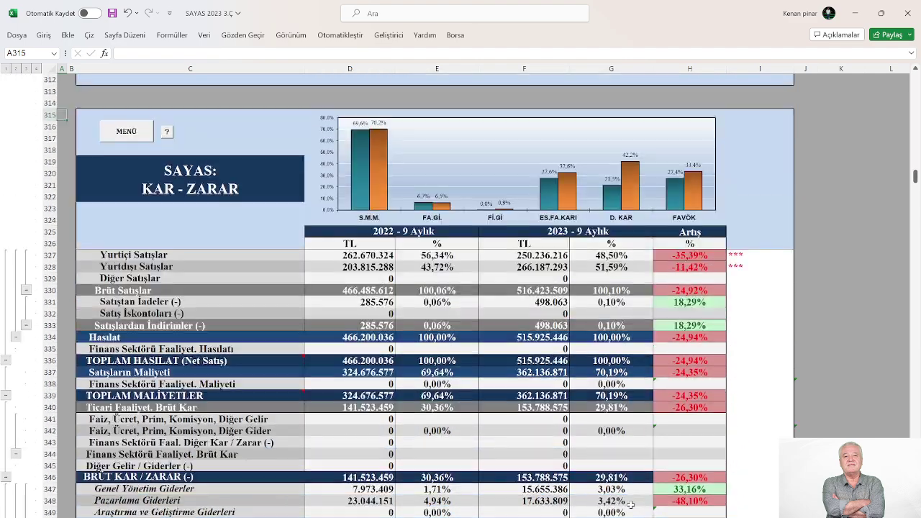
{"action": "scroll", "coordinate": [630, 505], "scroll_direction": "up", "scroll_amount": 2}
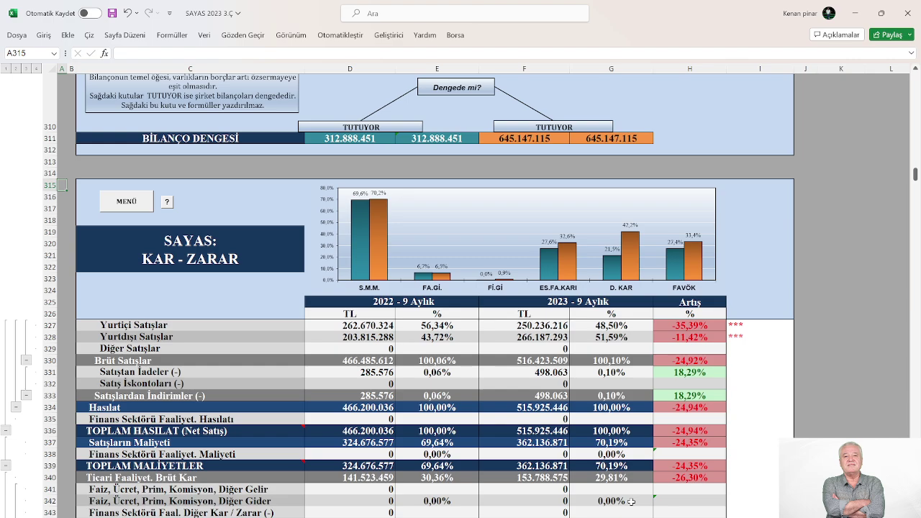
{"action": "scroll", "coordinate": [630, 501], "scroll_direction": "down", "scroll_amount": 1}
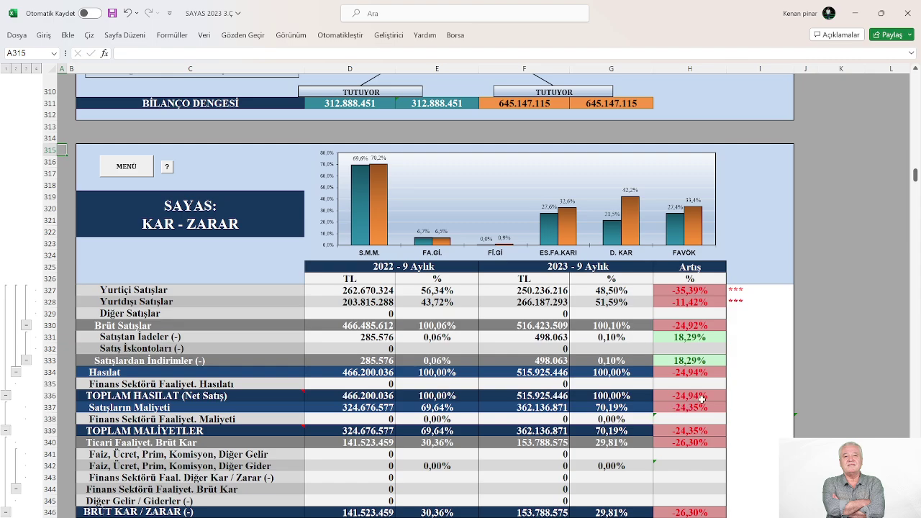
{"action": "scroll", "coordinate": [701, 396], "scroll_direction": "down", "scroll_amount": 2}
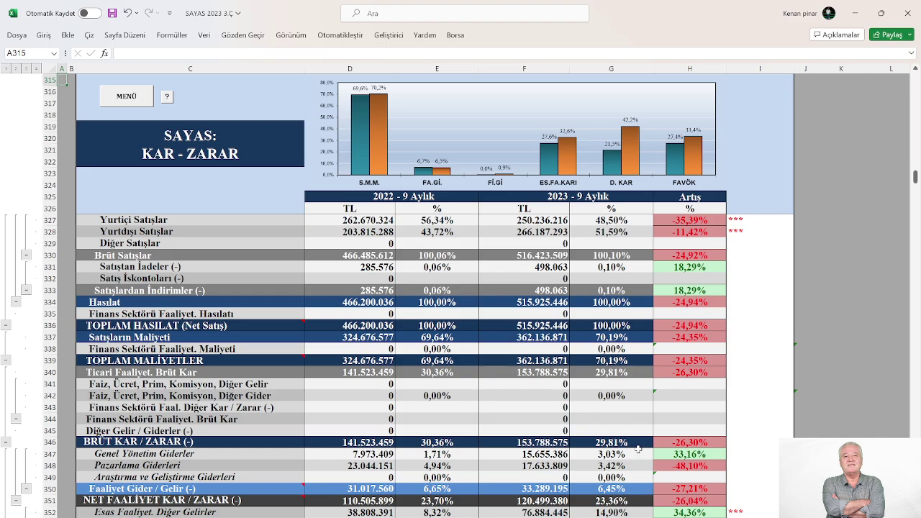
{"action": "scroll", "coordinate": [637, 448], "scroll_direction": "down", "scroll_amount": 2}
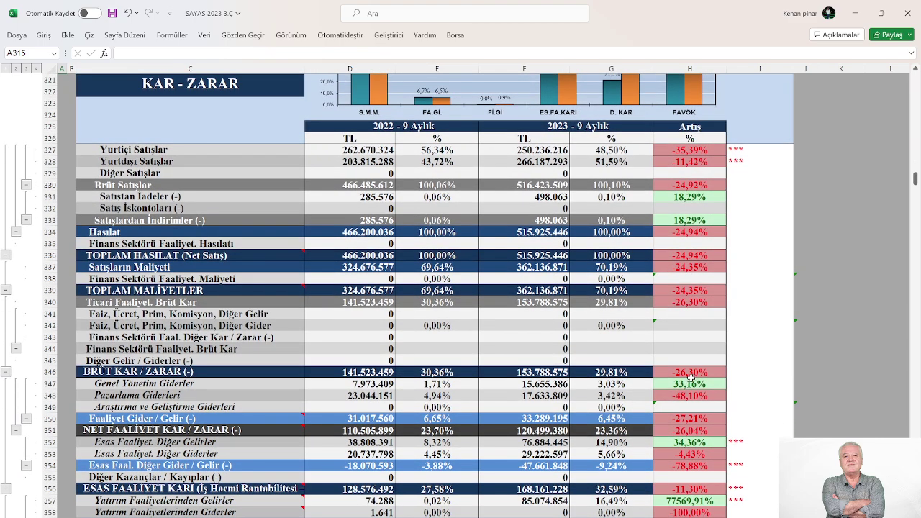
Examine the Kar-Zarar rows from Faaliyet Gider / Gelir through Esas Faaliyet Karı and the investment income to FVÖK and the financing items.
{"action": "scroll", "coordinate": [661, 399], "scroll_direction": "down", "scroll_amount": 1}
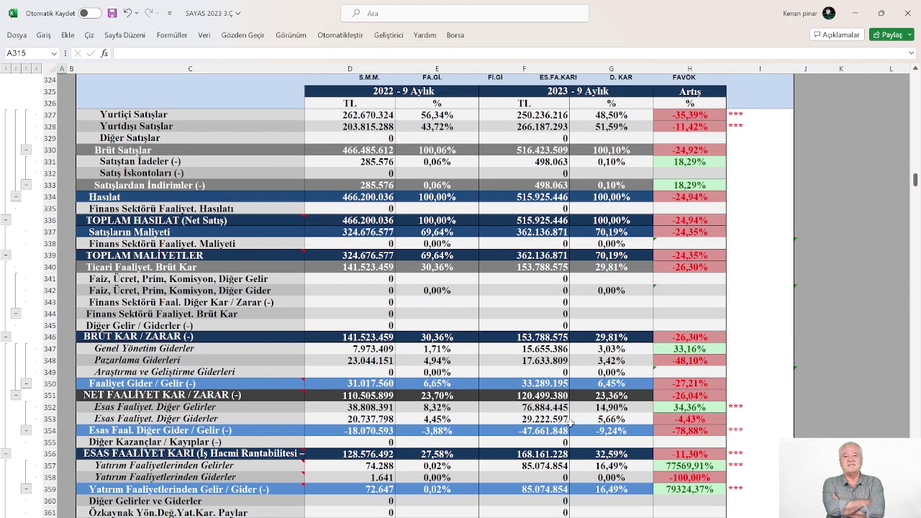
{"action": "scroll", "coordinate": [571, 423], "scroll_direction": "down", "scroll_amount": 1}
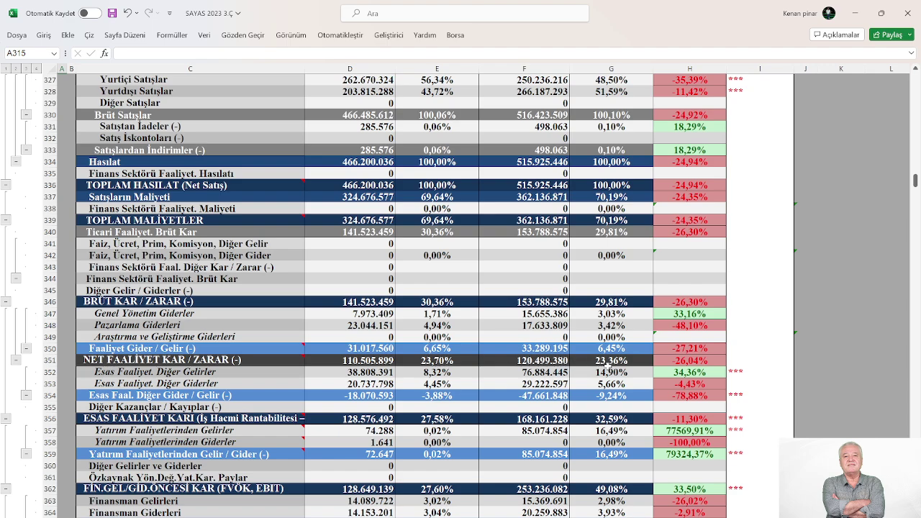
{"action": "scroll", "coordinate": [608, 368], "scroll_direction": "down", "scroll_amount": 2}
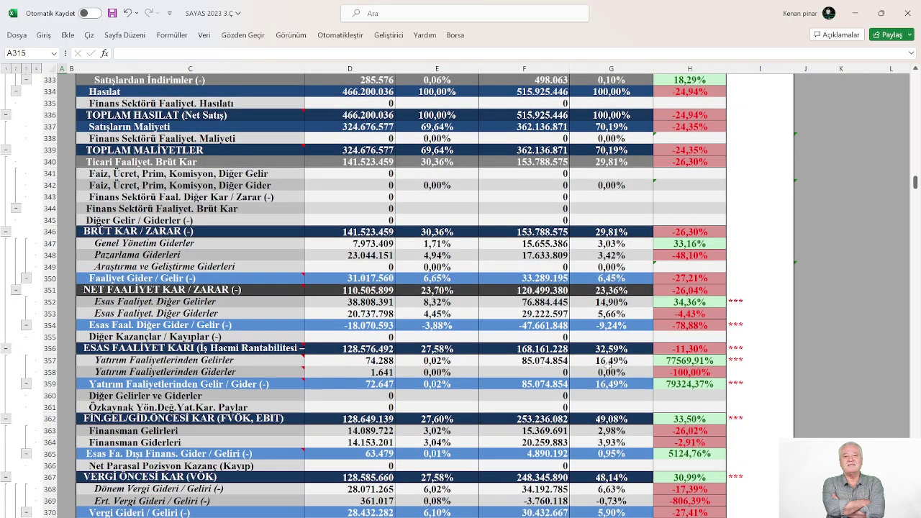
{"action": "scroll", "coordinate": [608, 367], "scroll_direction": "down", "scroll_amount": 1}
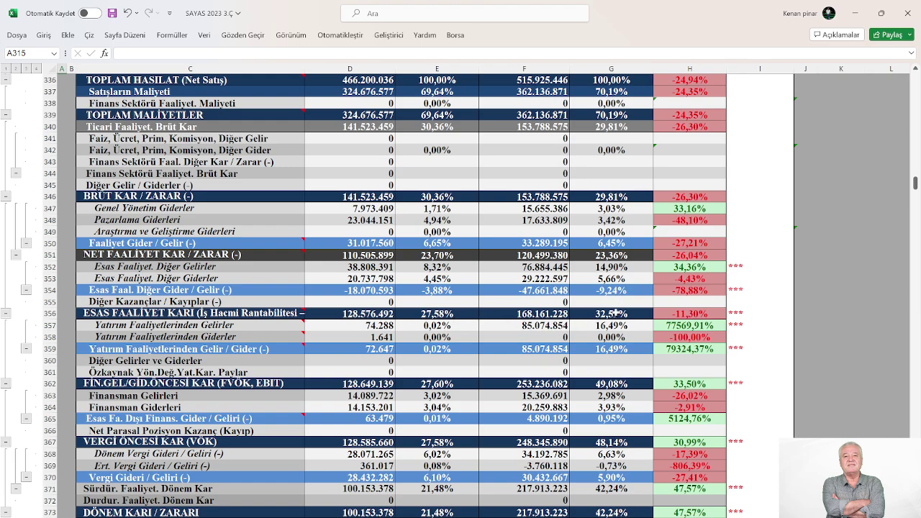
{"action": "scroll", "coordinate": [616, 313], "scroll_direction": "down", "scroll_amount": 1}
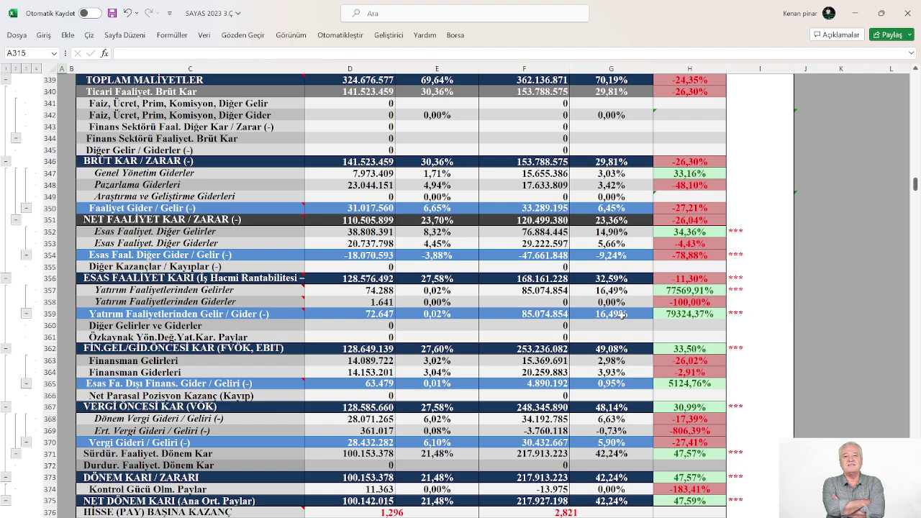
{"action": "mouse_move", "coordinate": [301, 390]}
{"action": "mouse_move", "coordinate": [238, 301]}
Examine the closing Kar-Zarar rows from Vergi Öncesi Kar through Net Dönem Karı and Hisse Başına Kazanç to the FAVÖK figures.
{"action": "scroll", "coordinate": [587, 362], "scroll_direction": "down", "scroll_amount": 3}
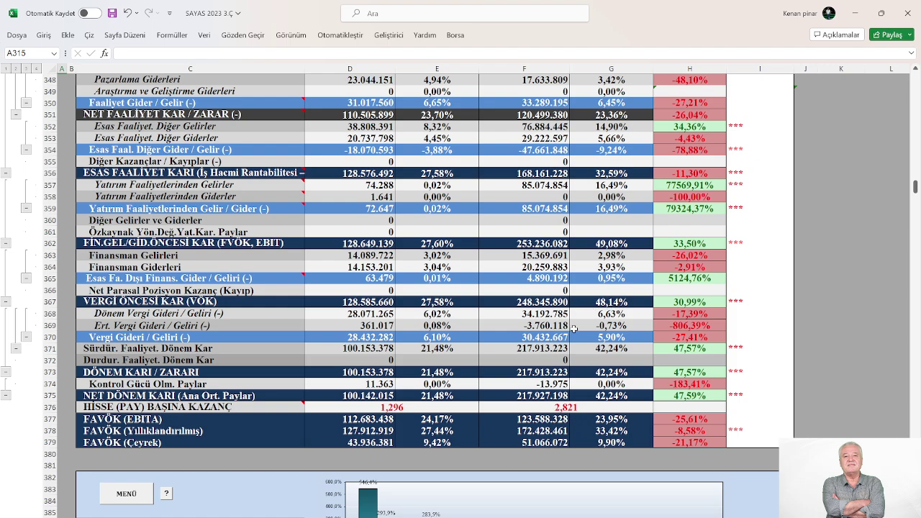
{"action": "scroll", "coordinate": [573, 329], "scroll_direction": "down", "scroll_amount": 1}
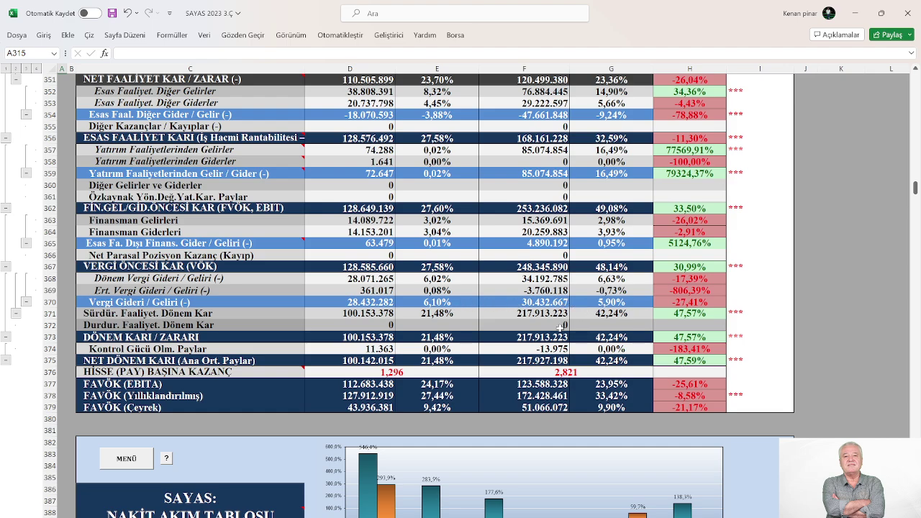
{"action": "scroll", "coordinate": [560, 328], "scroll_direction": "down", "scroll_amount": 1}
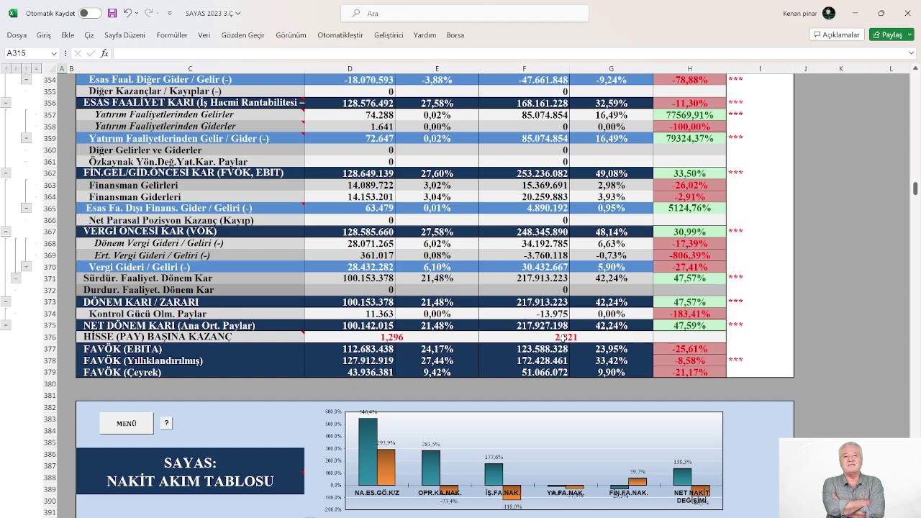
Go on to the Nakit Akım Tablosu, open its Nakit (Para) Akım Değerleme explanation and read through the cash flow ratios.
{"action": "scroll", "coordinate": [349, 367], "scroll_direction": "down", "scroll_amount": 6}
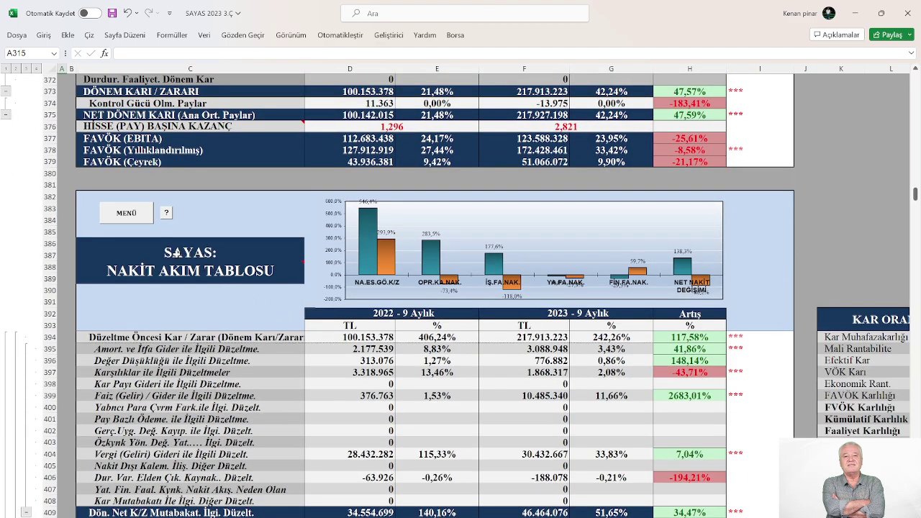
{"action": "left_click", "coordinate": [167, 214]}
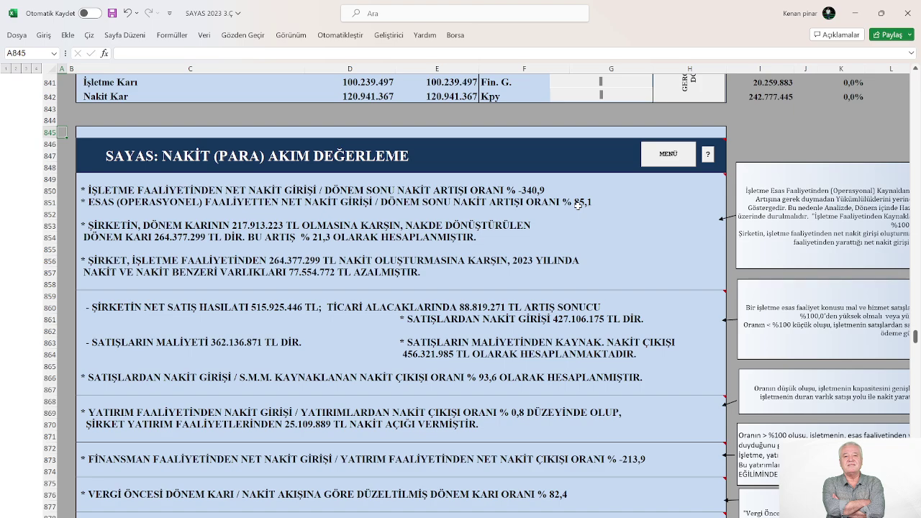
{"action": "scroll", "coordinate": [540, 292], "scroll_direction": "down", "scroll_amount": 2}
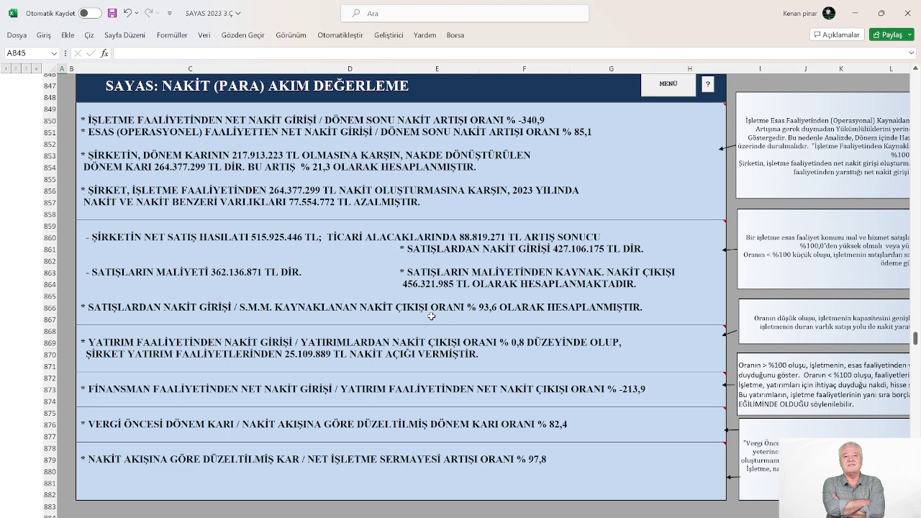
{"action": "scroll", "coordinate": [431, 315], "scroll_direction": "down", "scroll_amount": 1}
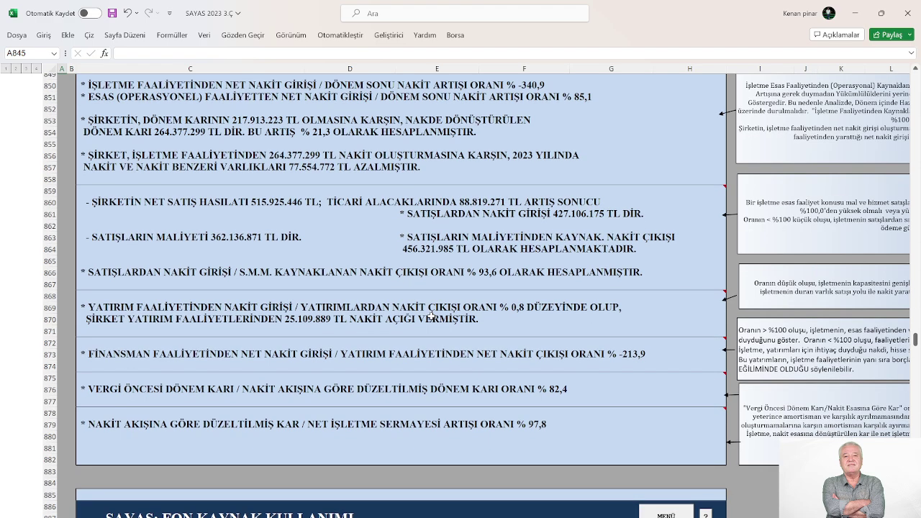
{"action": "scroll", "coordinate": [431, 315], "scroll_direction": "down", "scroll_amount": 1}
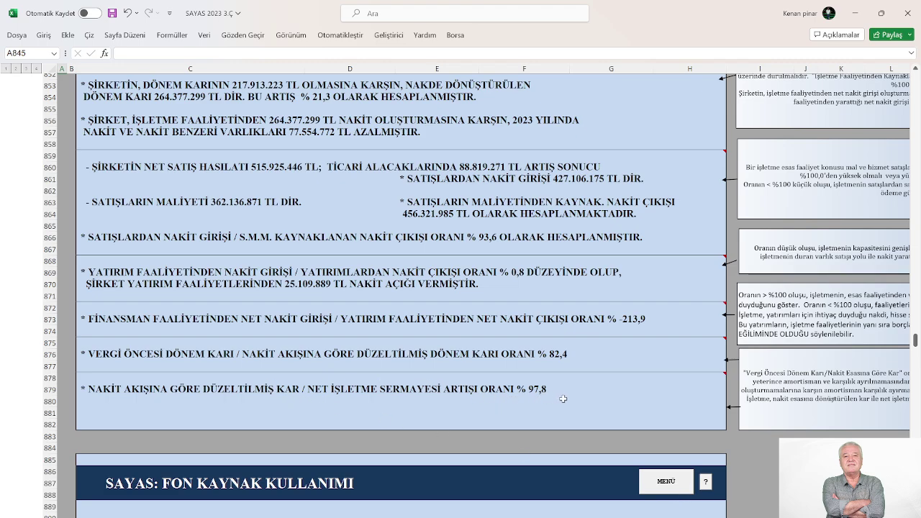
Return to the main menu and open the F.K.K. analysis to examine the Fon Kaynak Kullanımı chart with its sources and uses.
{"action": "left_click", "coordinate": [665, 490]}
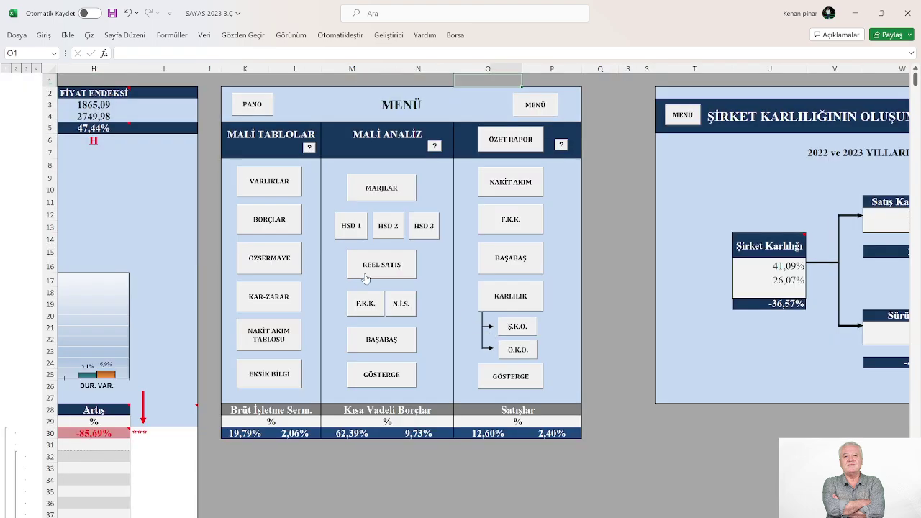
{"action": "left_click", "coordinate": [368, 307]}
{"action": "scroll", "coordinate": [390, 377], "scroll_direction": "down", "scroll_amount": 2}
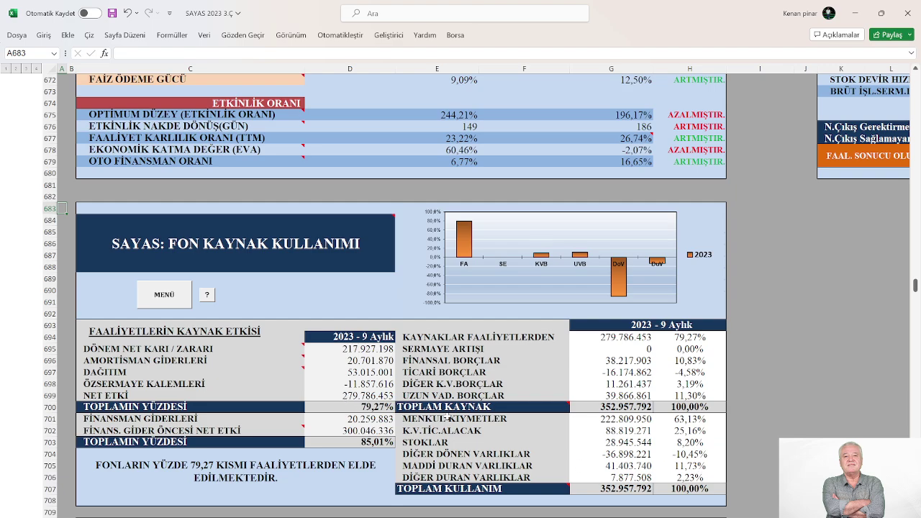
Examine the Göstergeler section's liquidity, activity, fund generation and efficiency ratios for 2022 and 2023.
{"action": "scroll", "coordinate": [447, 418], "scroll_direction": "up", "scroll_amount": 9}
{"action": "scroll", "coordinate": [478, 431], "scroll_direction": "up", "scroll_amount": 3}
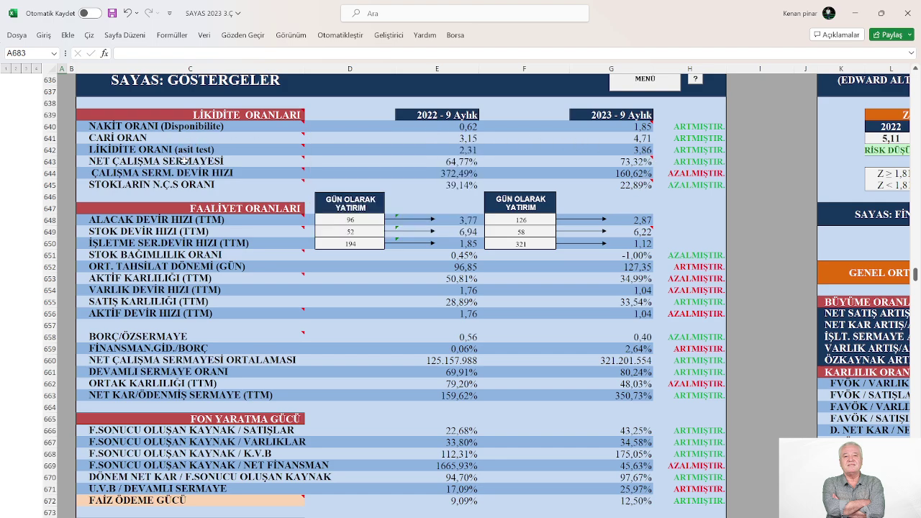
{"action": "mouse_move", "coordinate": [184, 154]}
{"action": "scroll", "coordinate": [600, 202], "scroll_direction": "down", "scroll_amount": 2}
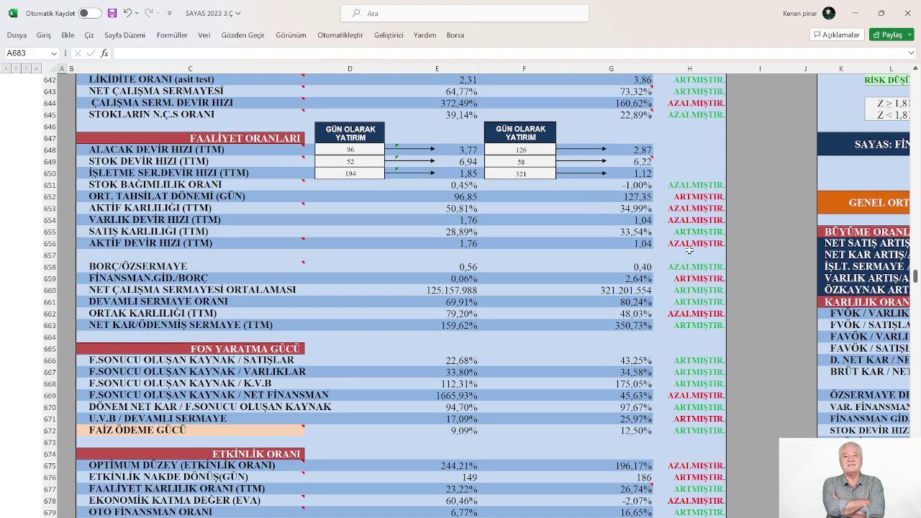
{"action": "scroll", "coordinate": [688, 253], "scroll_direction": "down", "scroll_amount": 4}
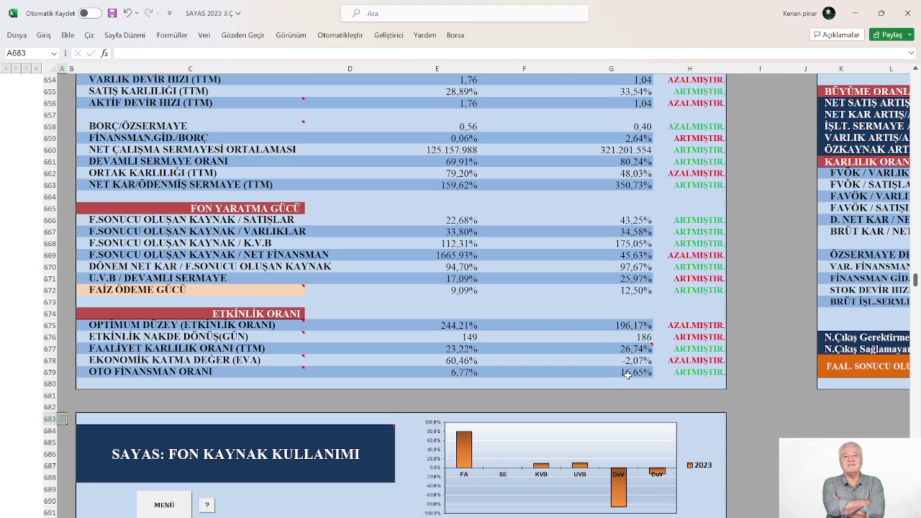
{"action": "scroll", "coordinate": [627, 374], "scroll_direction": "up", "scroll_amount": 7}
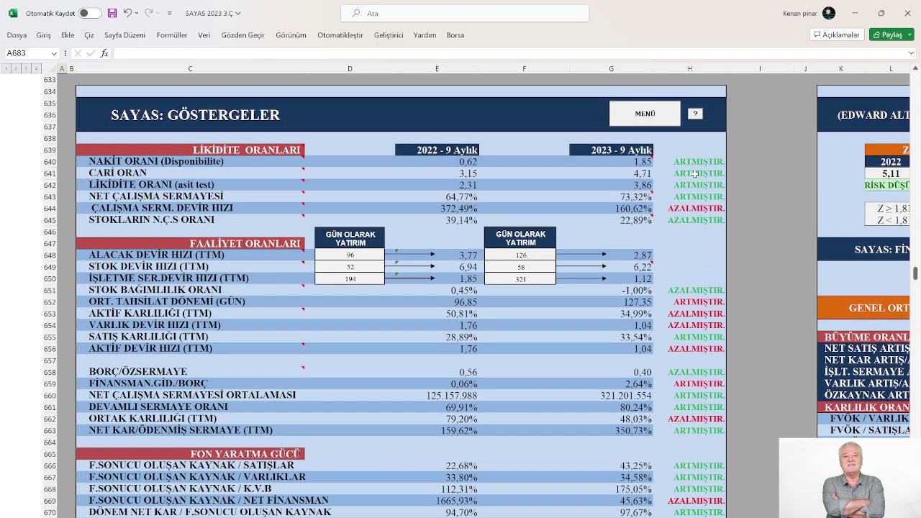
Open HSD 1 from the main menu and examine the Hisse Senedi Değeri section and the İNA Yöntemi share valuation.
{"action": "left_click", "coordinate": [641, 114]}
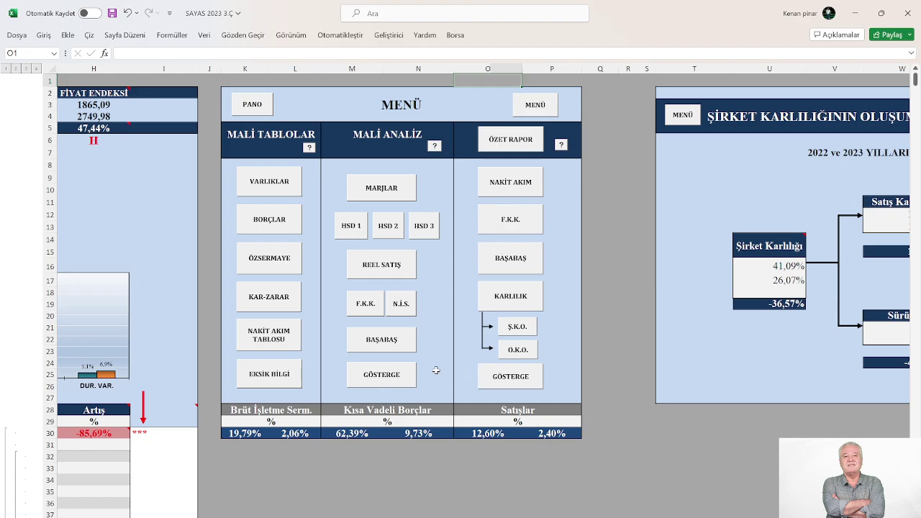
{"action": "left_click", "coordinate": [352, 226]}
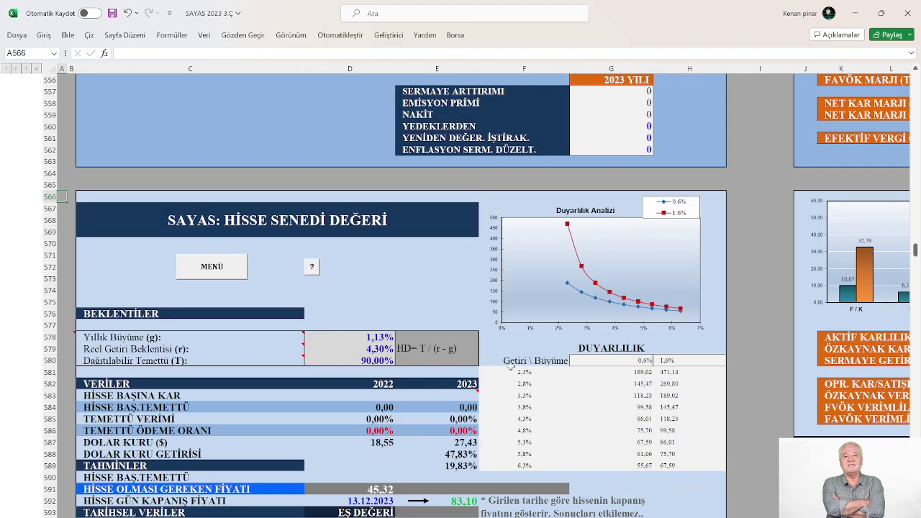
{"action": "scroll", "coordinate": [503, 353], "scroll_direction": "down", "scroll_amount": 4}
{"action": "scroll", "coordinate": [510, 367], "scroll_direction": "down", "scroll_amount": 1}
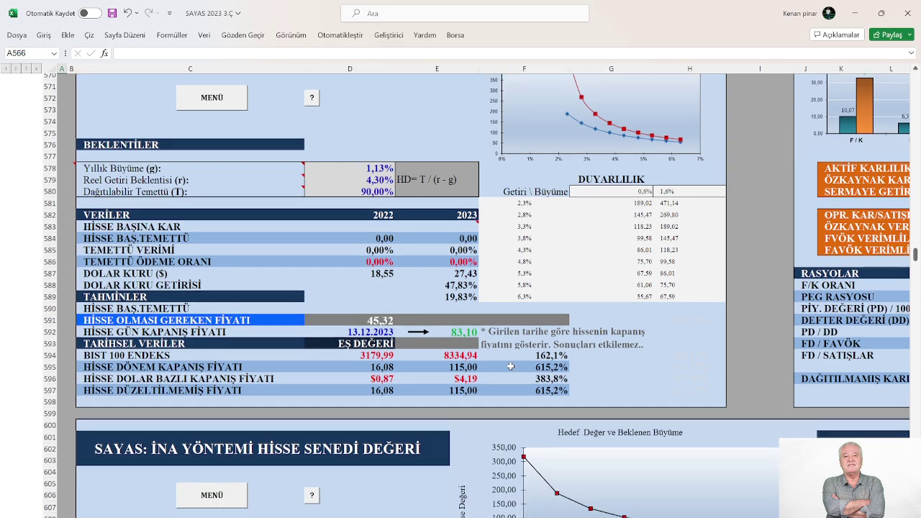
{"action": "scroll", "coordinate": [510, 366], "scroll_direction": "down", "scroll_amount": 5}
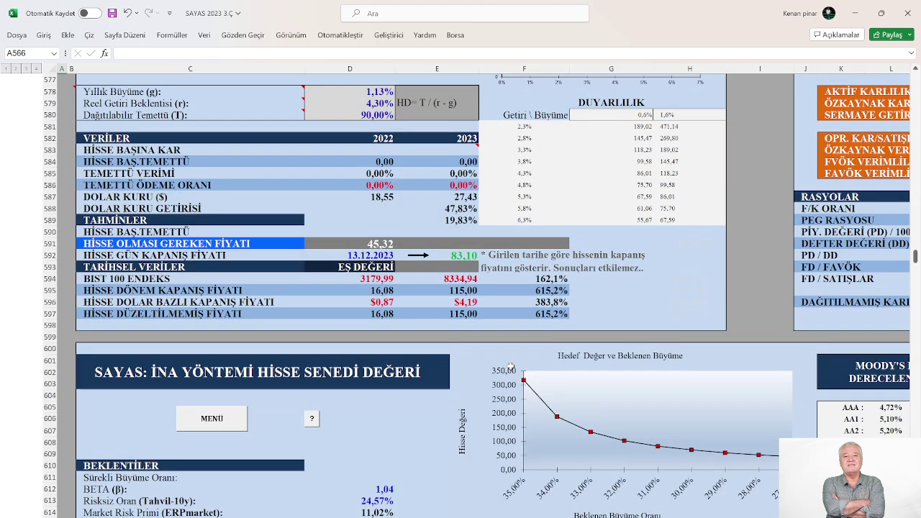
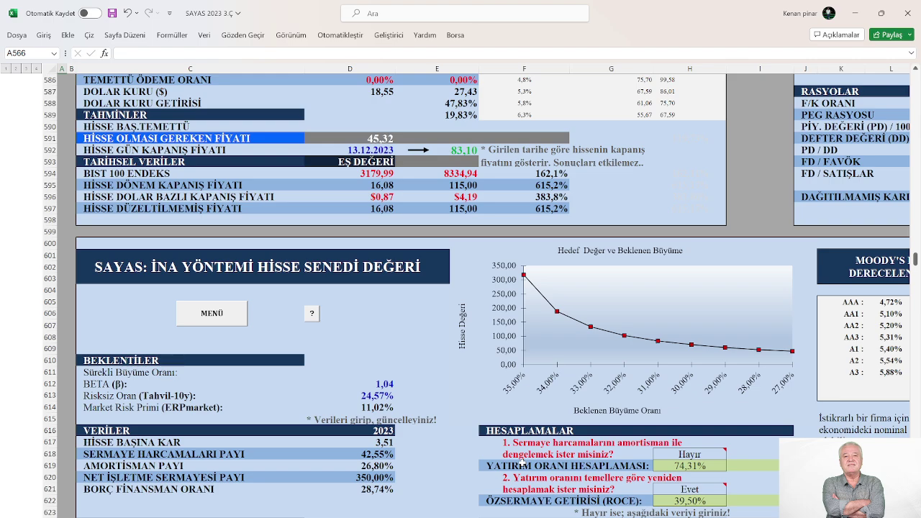
{"action": "scroll", "coordinate": [522, 463], "scroll_direction": "down", "scroll_amount": 3}
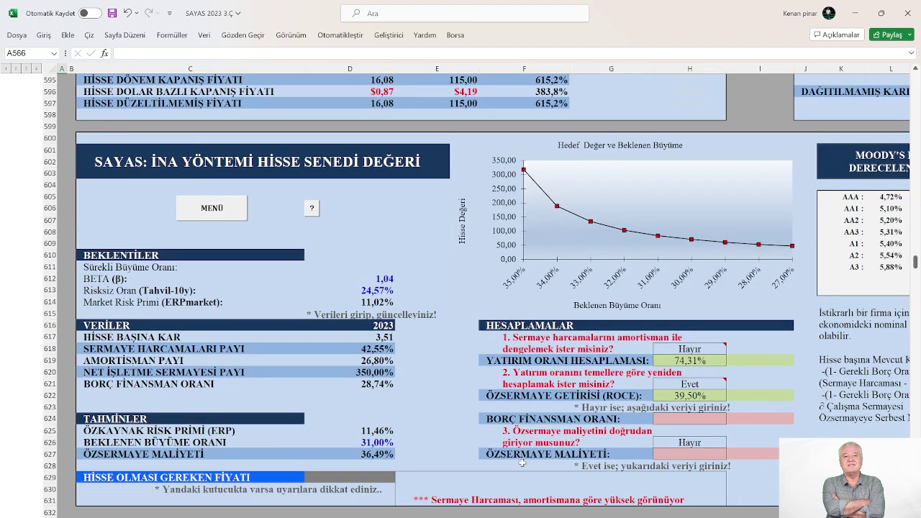
Return to the main menu and open the Pano view with the Mali Analiz header and the Varlıklar chart.
{"action": "left_click", "coordinate": [213, 210]}
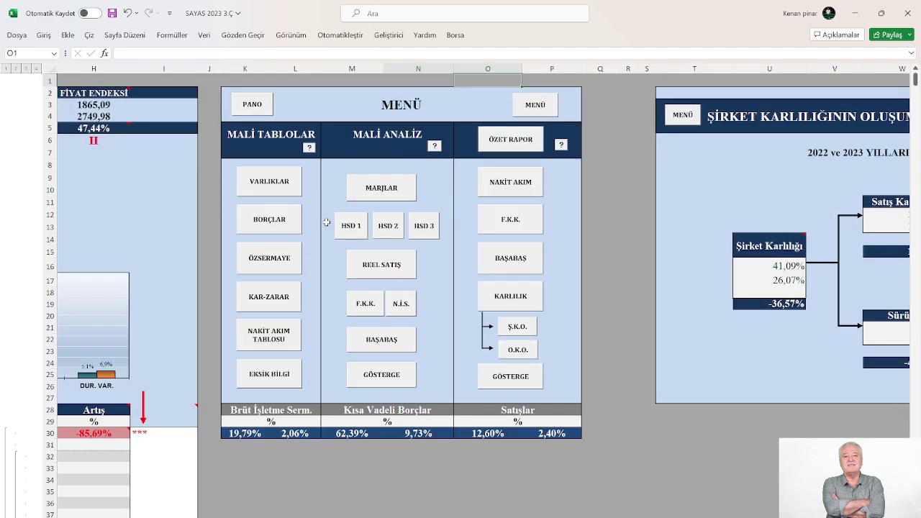
{"action": "left_click", "coordinate": [251, 109]}
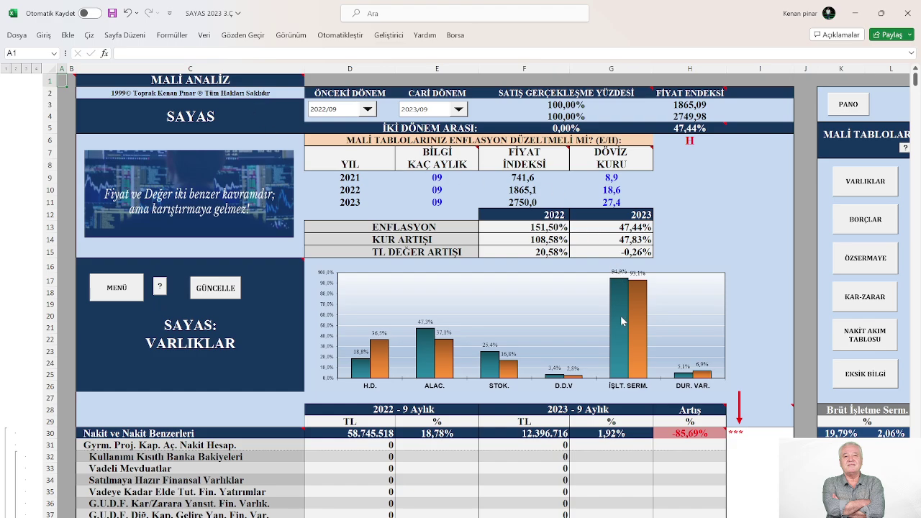